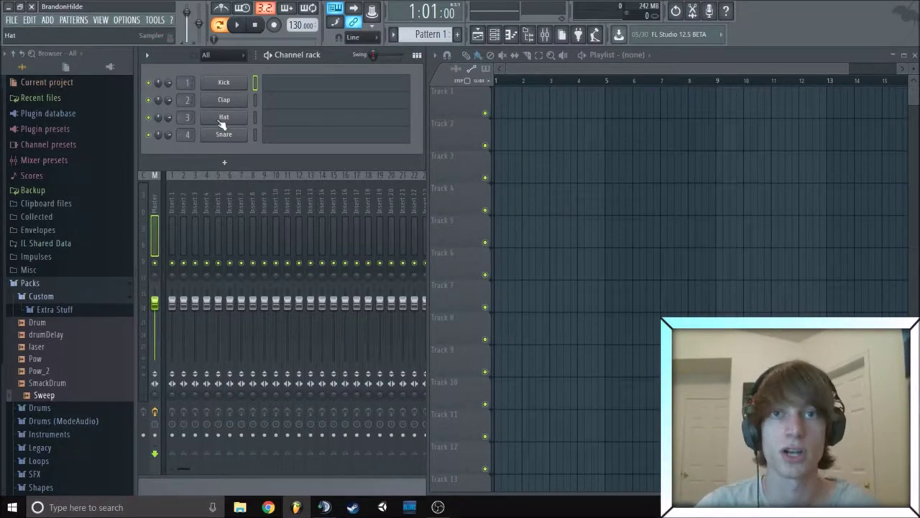
- Reposition the channel rack above the mixer, ready to add a new channel
mouse_move(169, 55)
left_mouse_down()
mouse_move(528, 72)
mouse_move(175, 45)
mouse_move(162, 54)
mouse_move(171, 55)
left_mouse_up()
- Add a 3x Osc instrument channel to the channel rack
left_click(226, 164)
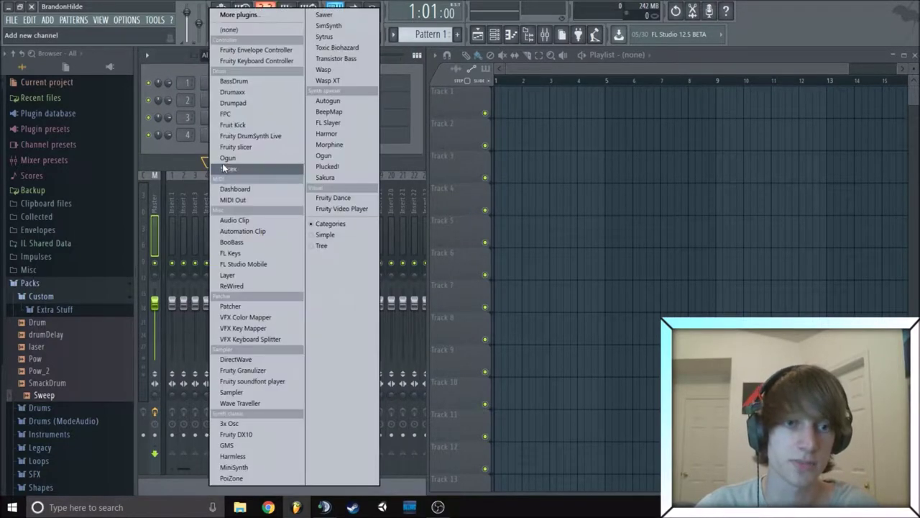
left_click(240, 425)
left_click_drag(311, 140, 631, 85)
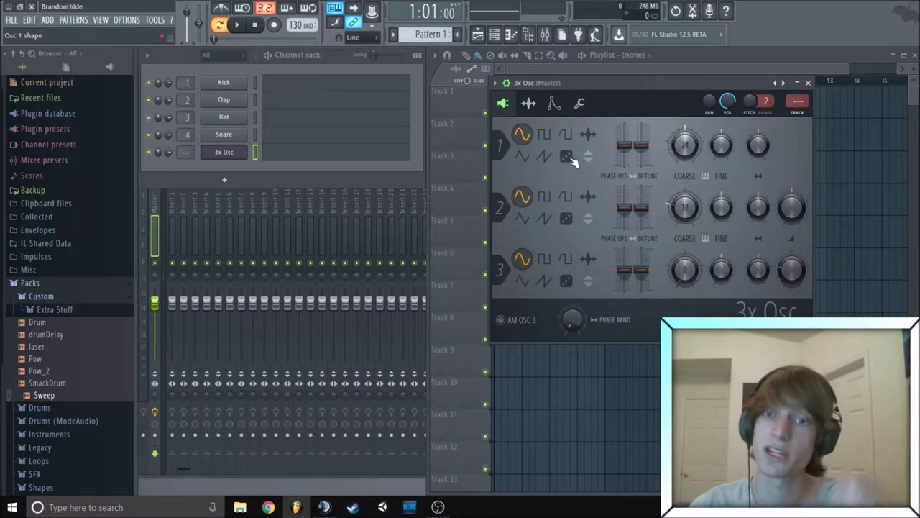
- Switch oscillators 1, 2 and 3 of 3x Osc to the noise shape
left_click(566, 156)
left_click(565, 218)
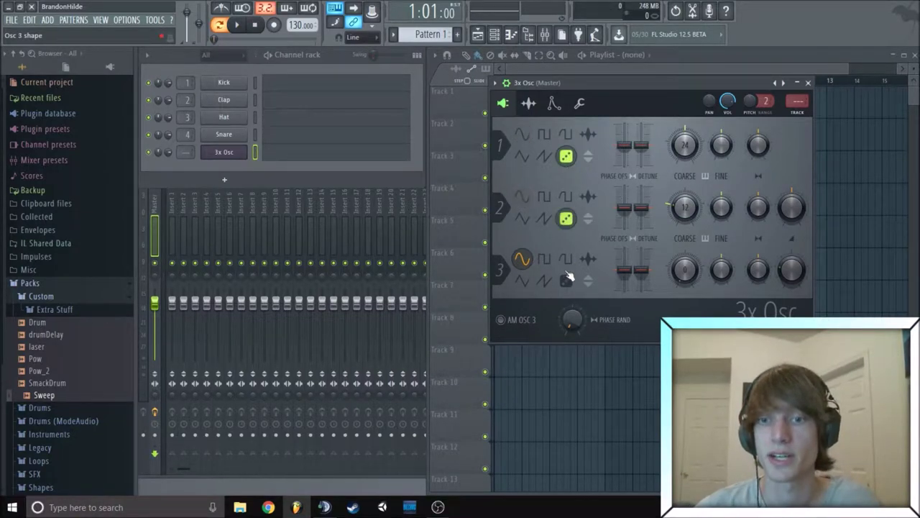
left_click(566, 281)
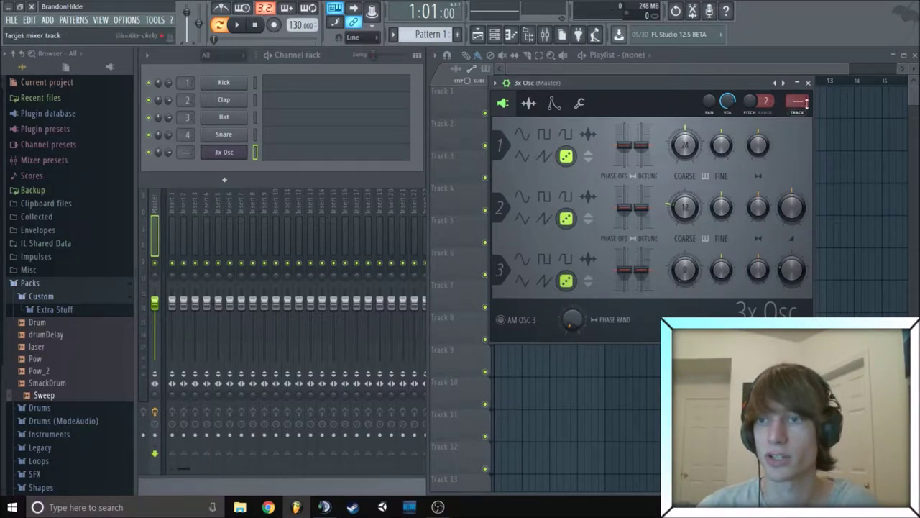
- Link the 3x Osc channel to mixer insert 5 with Ctrl+L
left_click_drag(721, 86, 726, 111)
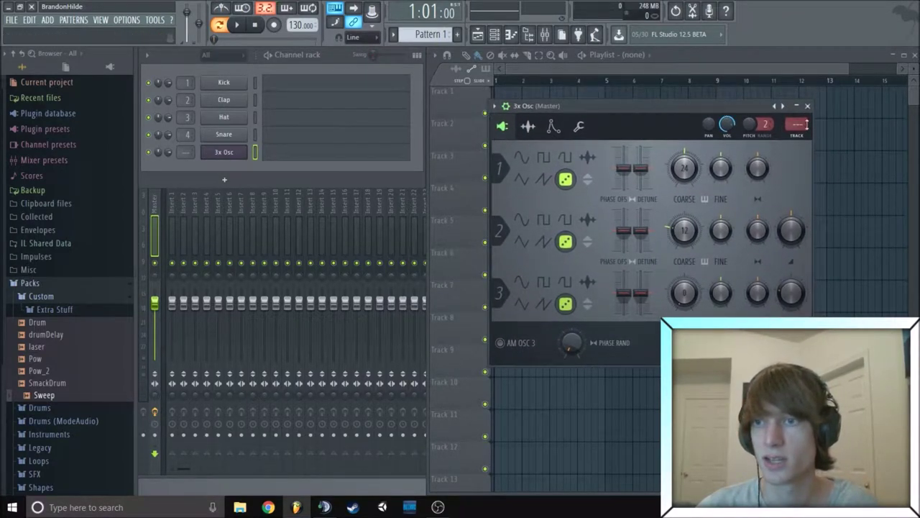
key("ctrl+l")
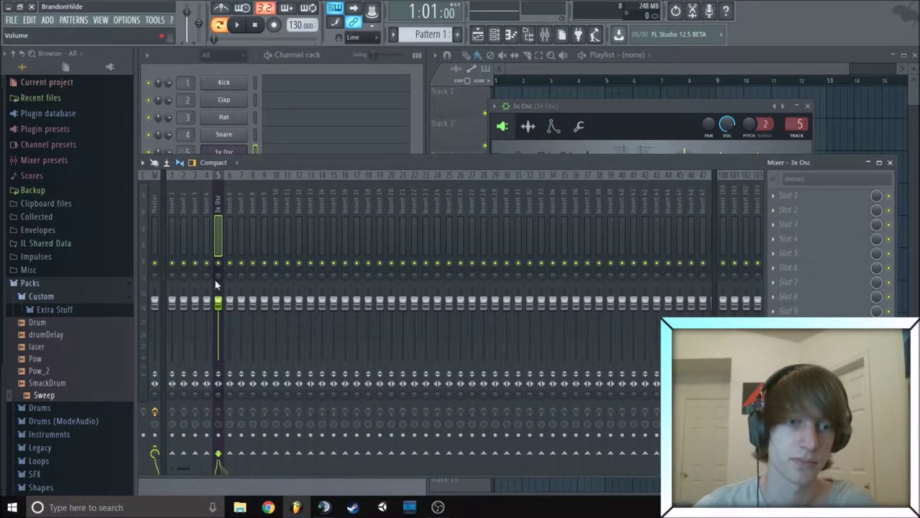
- Draw a C5 note at bar 1 in the 3x Osc piano roll, stretched to bar 9
left_click_drag(621, 104, 602, 75)
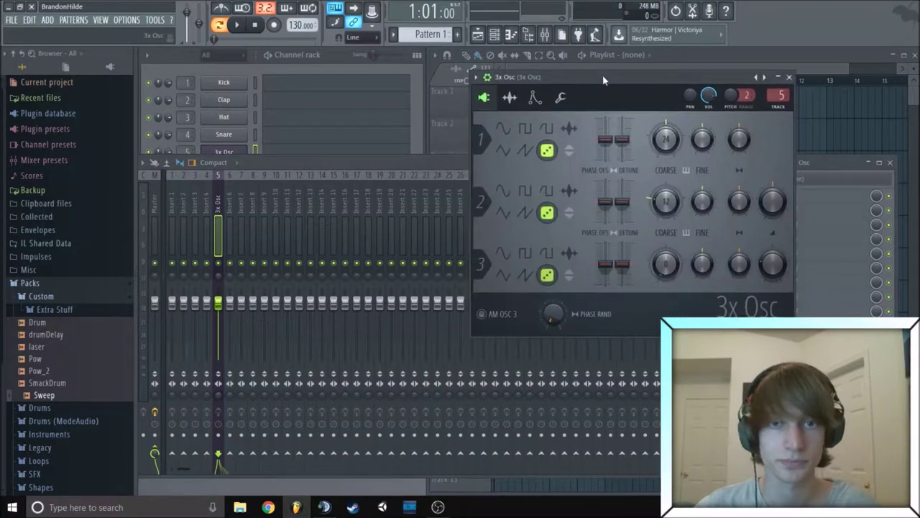
left_click(223, 57)
left_click(309, 155)
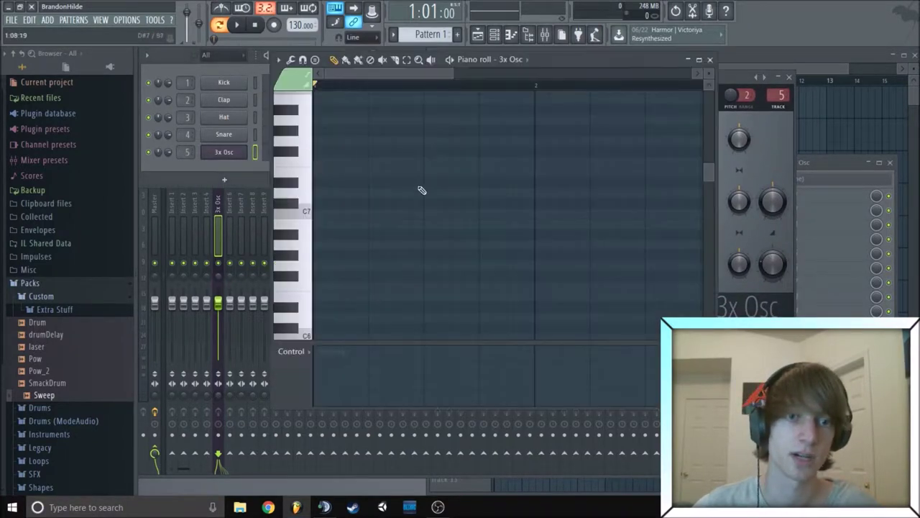
scroll(395, 208, "down", 4)
left_click(327, 245)
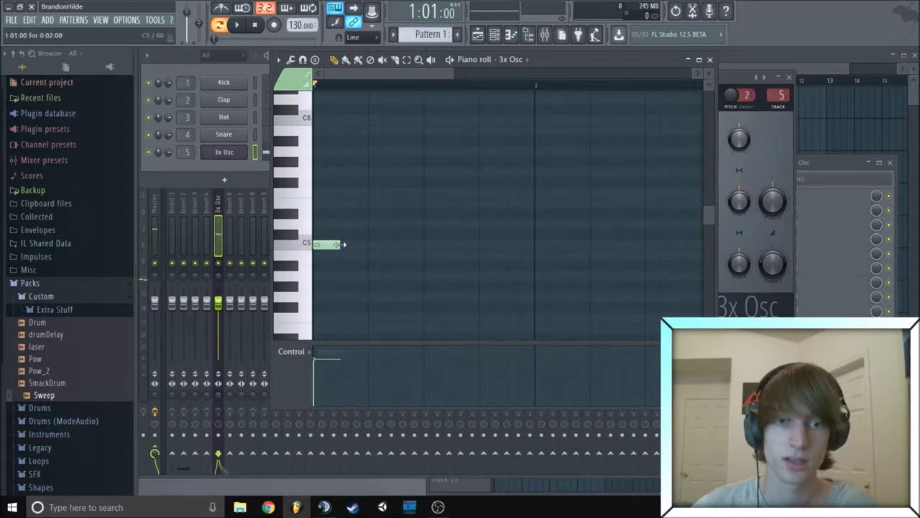
left_click_drag(340, 244, 458, 239)
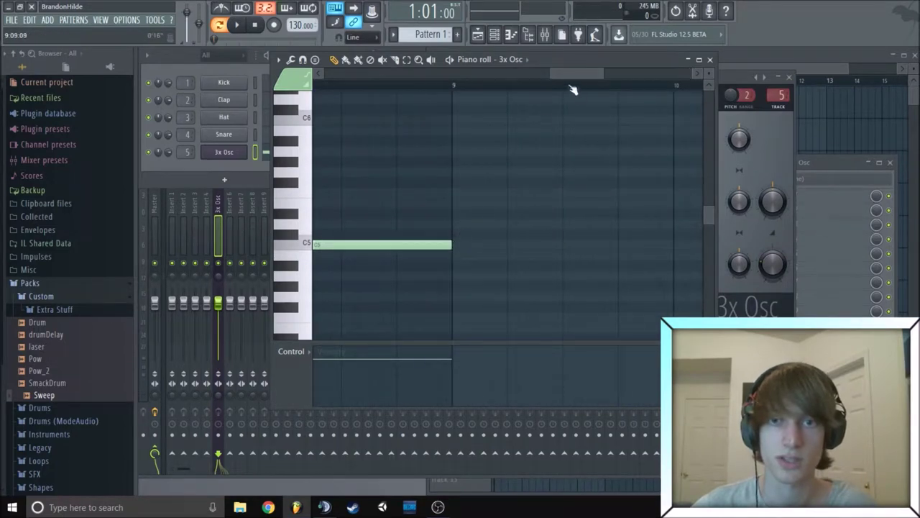
- Paint Pattern 1 at the start of playlist Track 1
left_click_drag(587, 64, 540, 108)
key("F5")
left_click(520, 134)
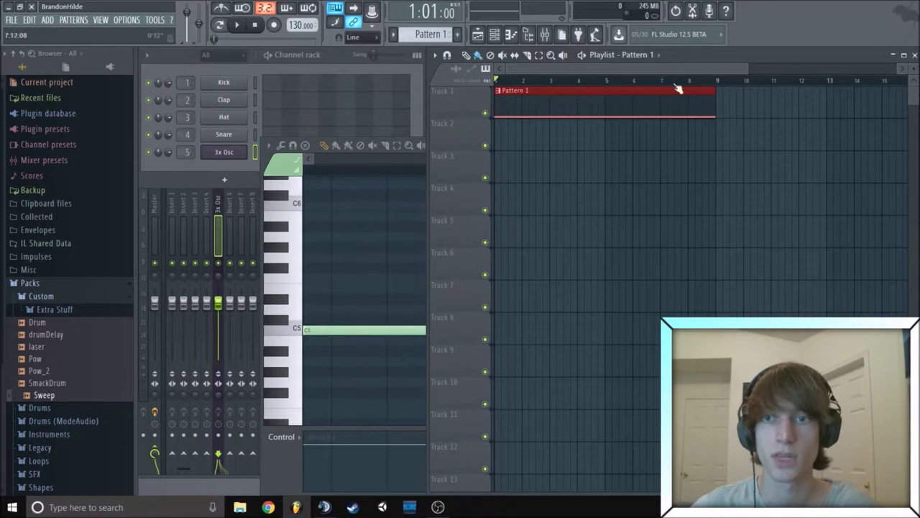
- Toggle the playlist and mixer views, leaving the full mixer open in front
left_click(478, 35)
left_click(478, 35)
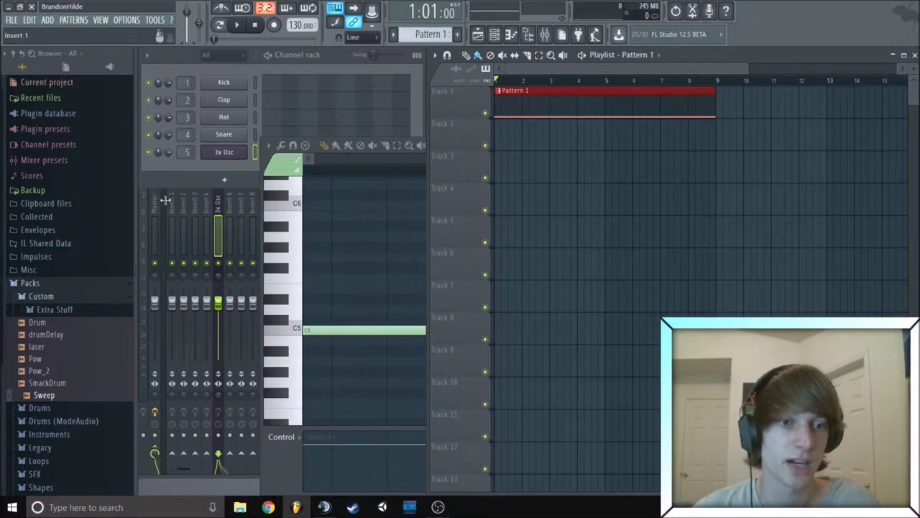
left_click(141, 257)
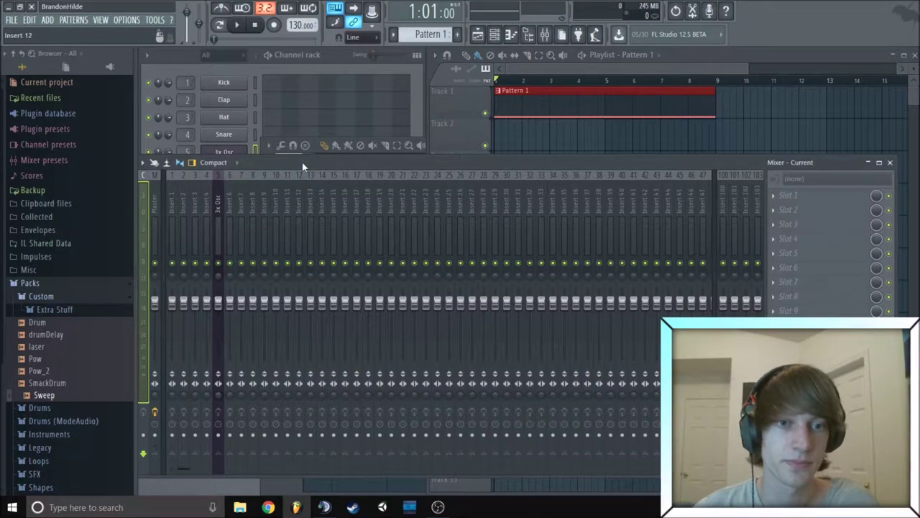
left_click(545, 36)
left_click(545, 35)
left_click(545, 35)
left_click(545, 36)
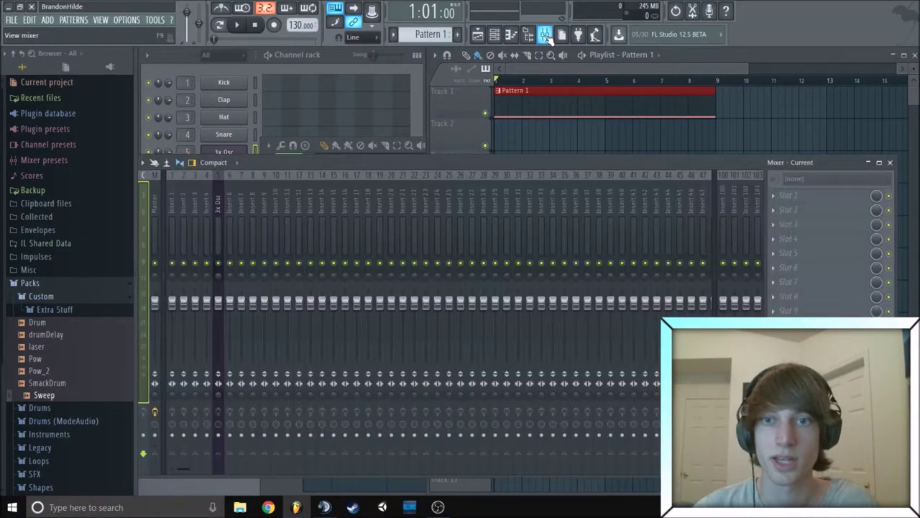
left_click(545, 35)
left_click(545, 35)
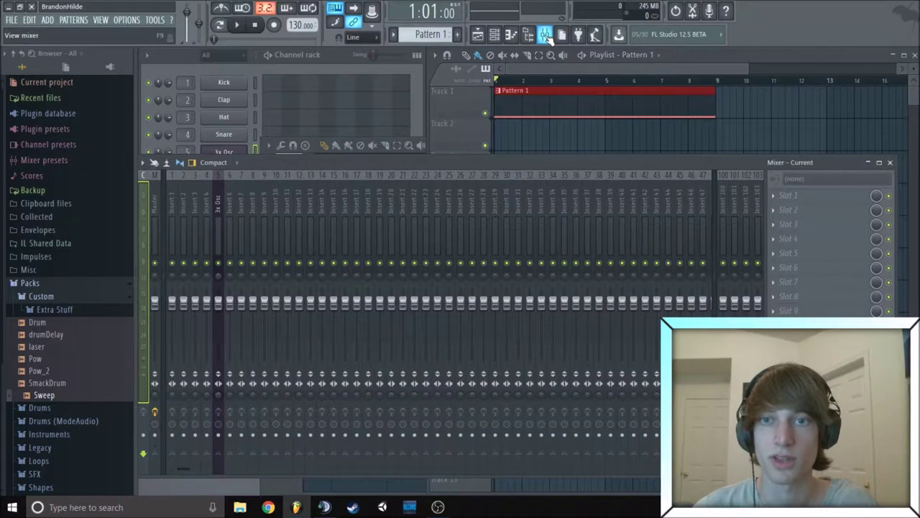
- Create a volume automation clip for insert 5 (3x Osc) and confirm it on playlist Track 2
right_click(219, 308)
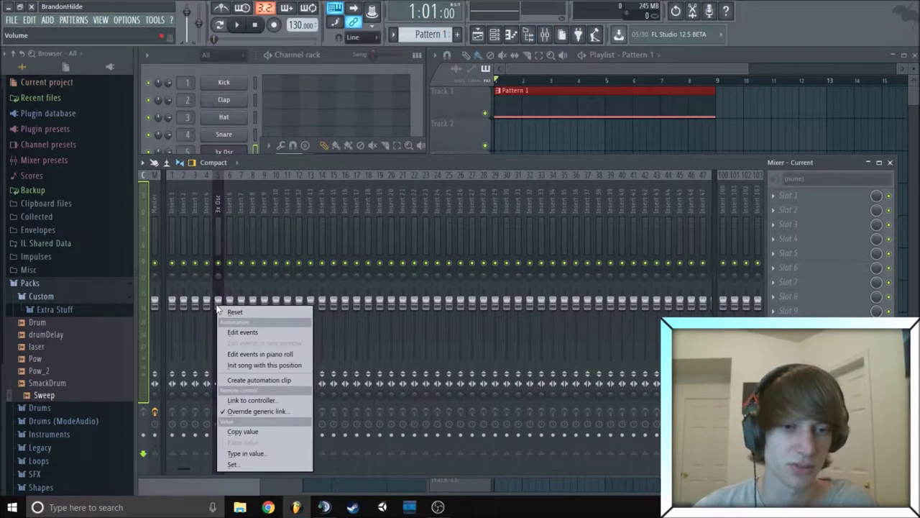
left_click(218, 186)
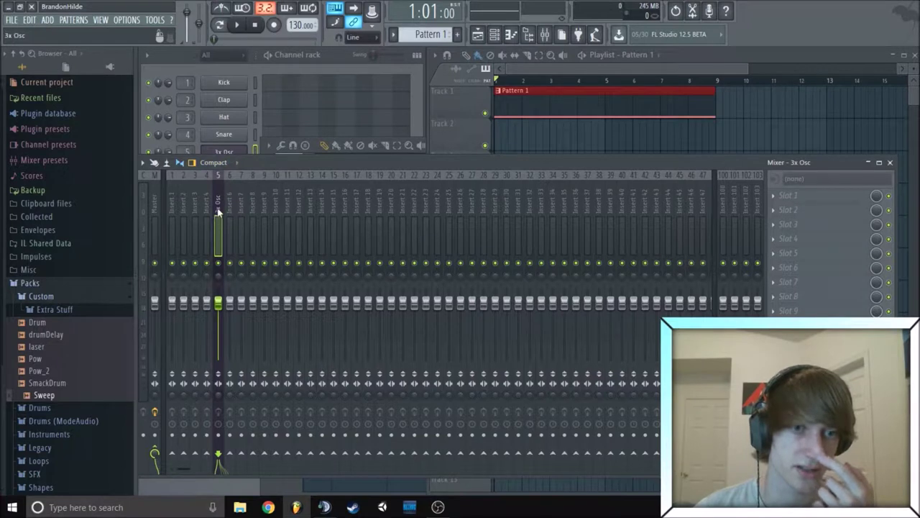
right_click(219, 305)
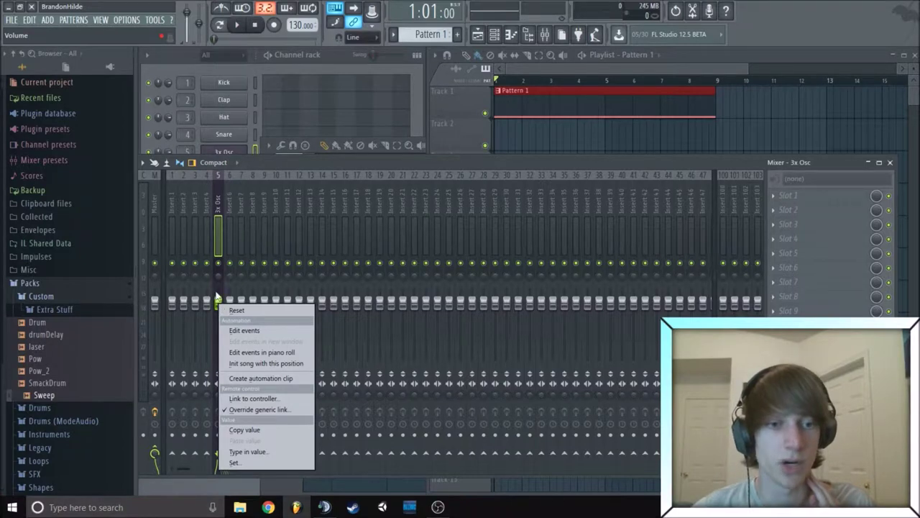
left_click(255, 379)
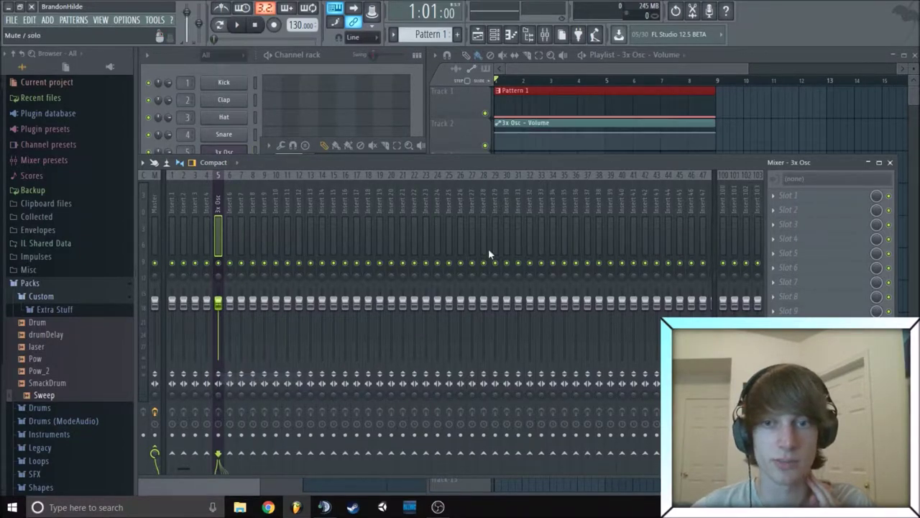
left_click(579, 128)
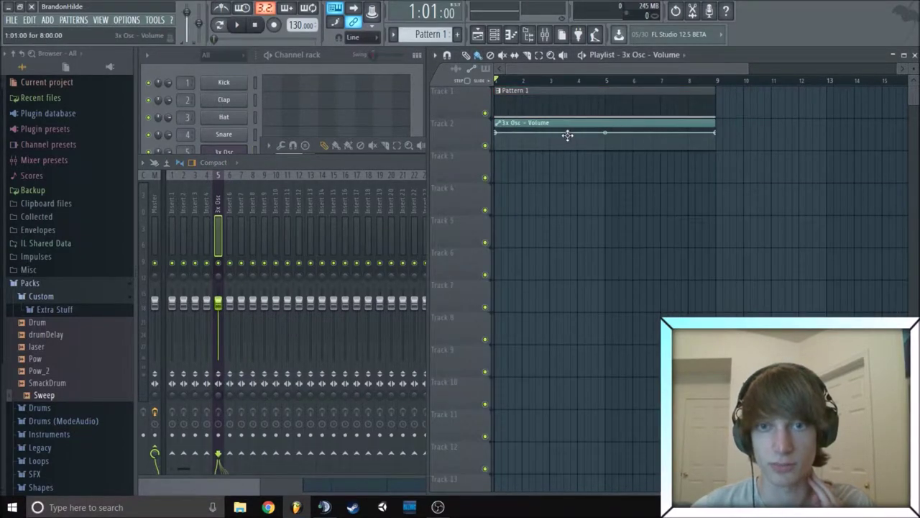
left_click(259, 160)
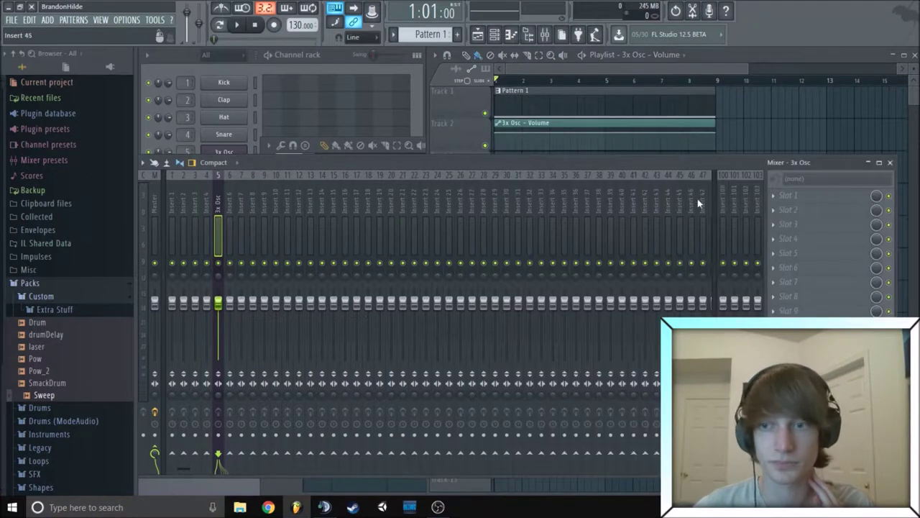
left_click(774, 199)
- Load Fruity Reeverb 2 into the first effect slot of the 3x Osc insert
left_click(812, 166)
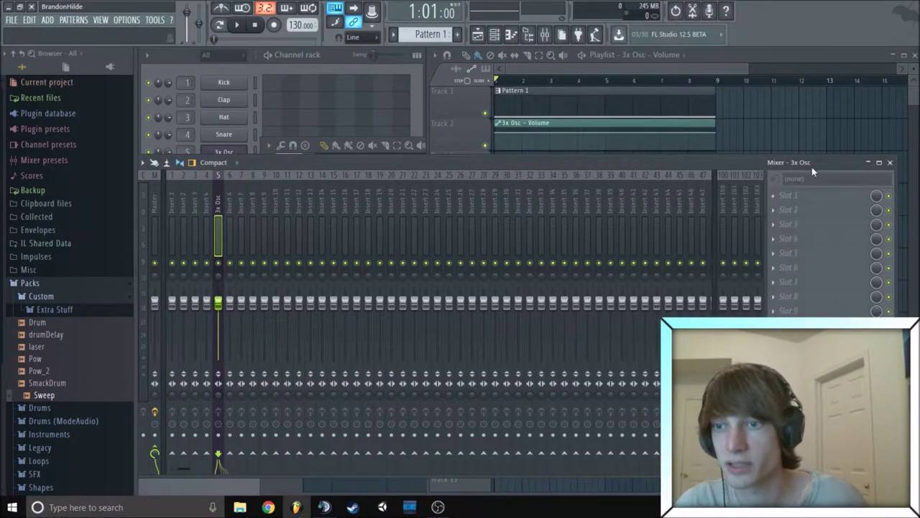
left_click(778, 200)
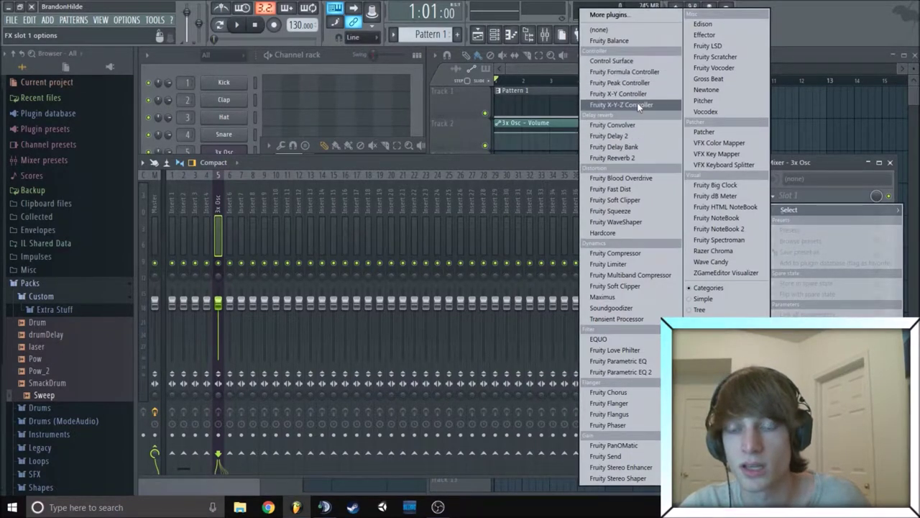
left_click(800, 159)
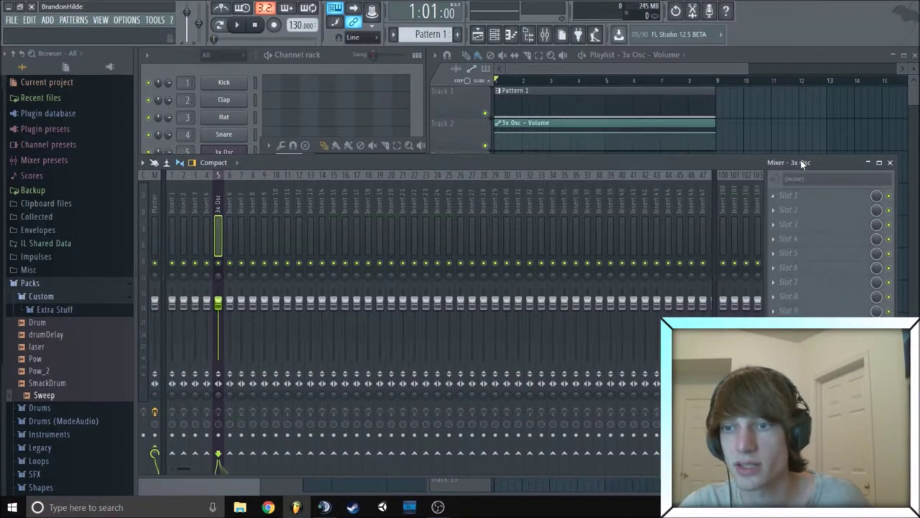
left_click(775, 200)
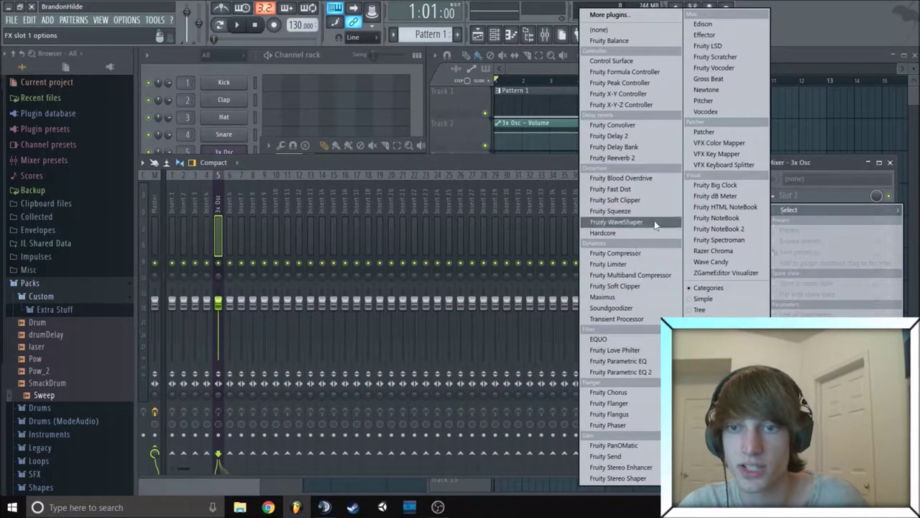
left_click(627, 158)
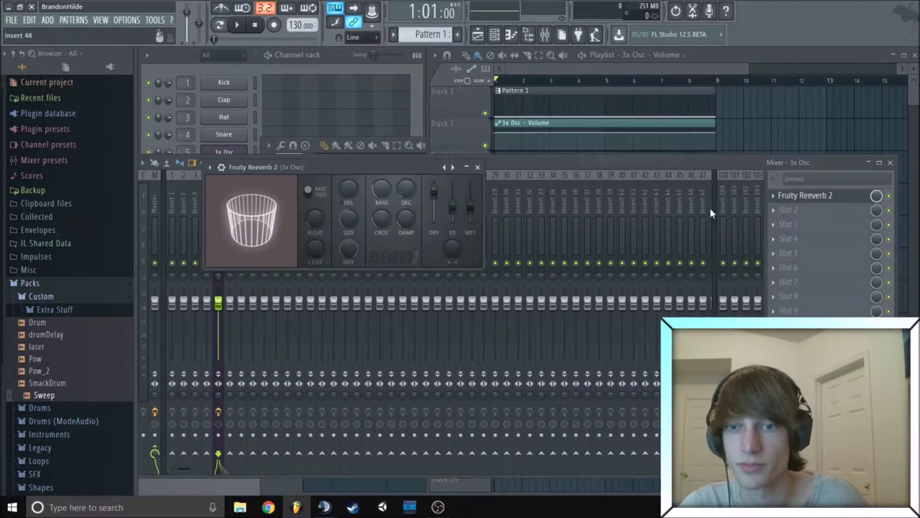
left_click_drag(417, 163, 521, 184)
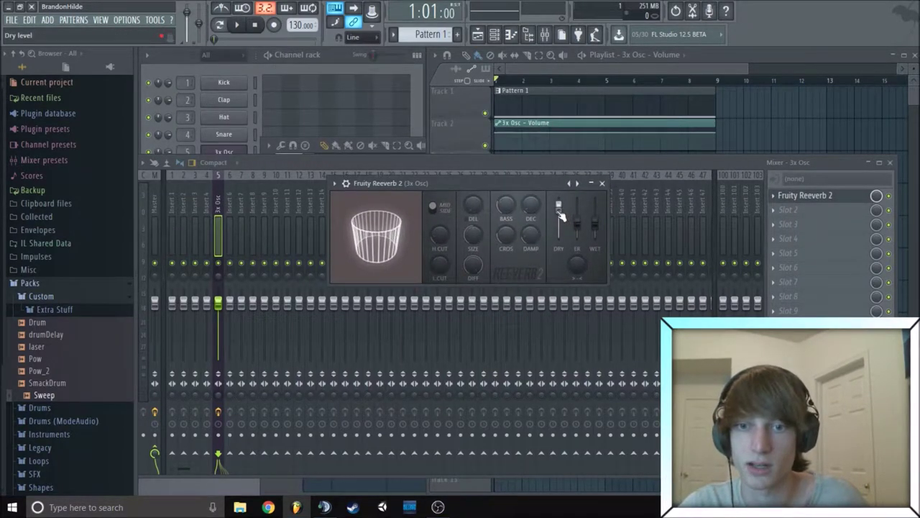
- Create automation clips for the Reeverb 2 dry and wet levels
right_click(559, 211)
left_click(594, 286)
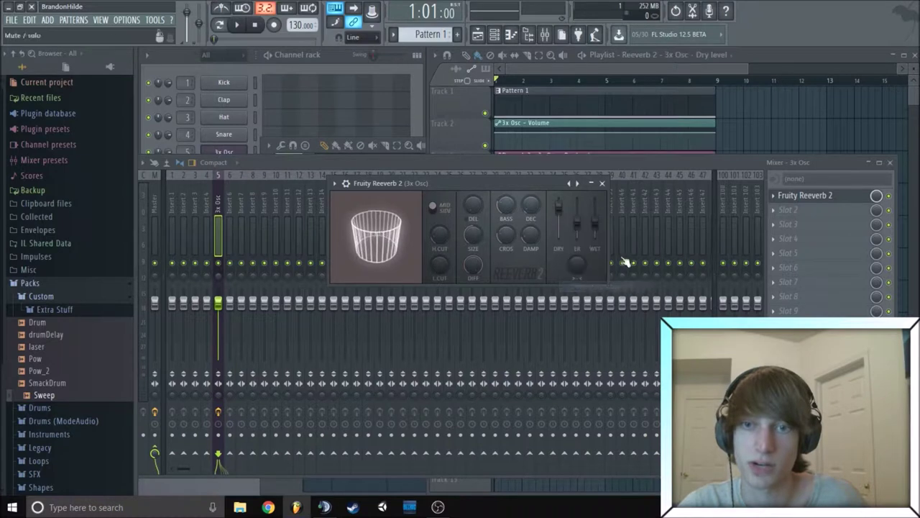
right_click(597, 225)
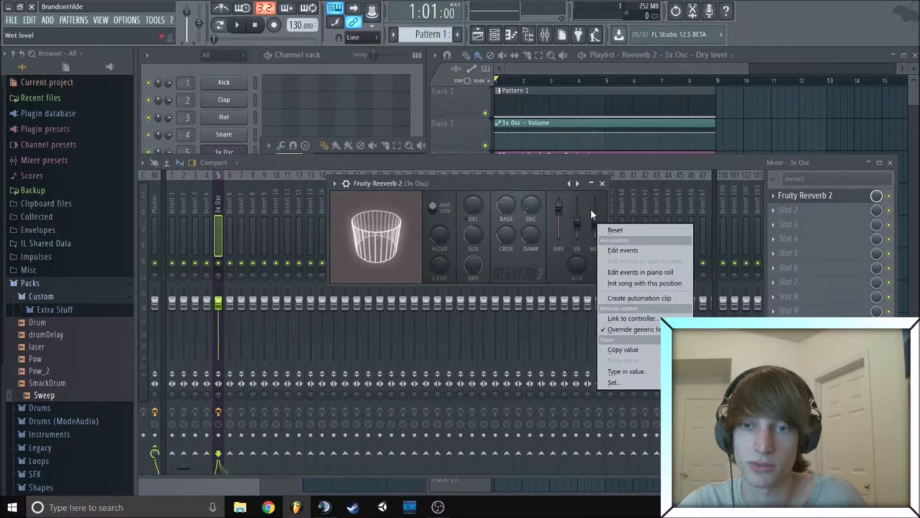
left_click(632, 298)
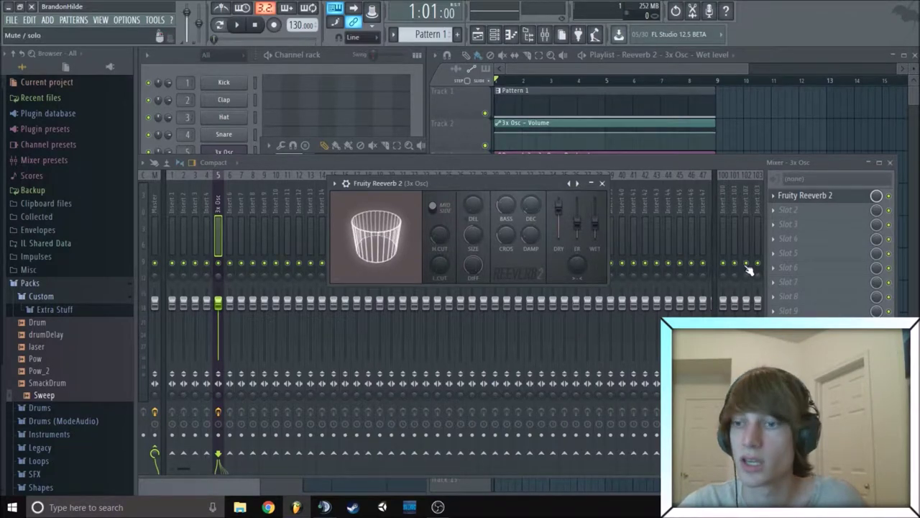
- Load Fruity Love Philter into the second effect slot, replacing Fruity Compressor
left_click(780, 210)
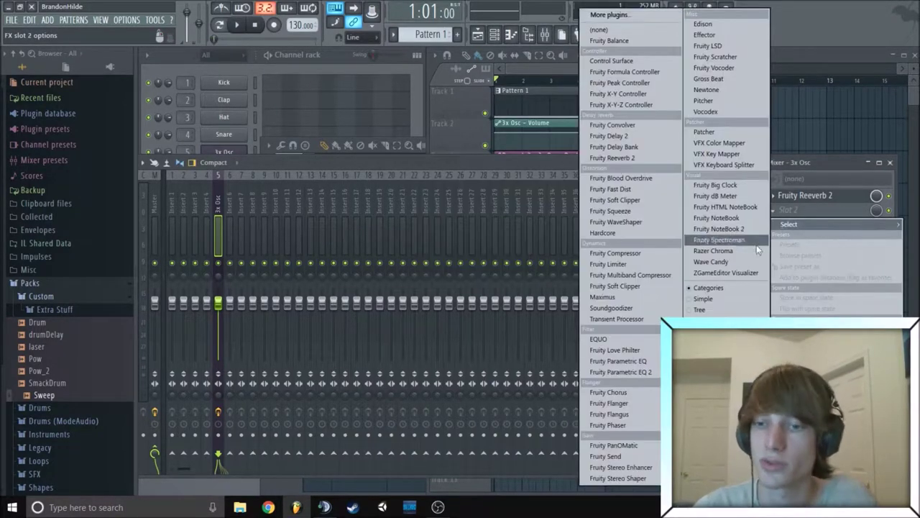
left_click(626, 350)
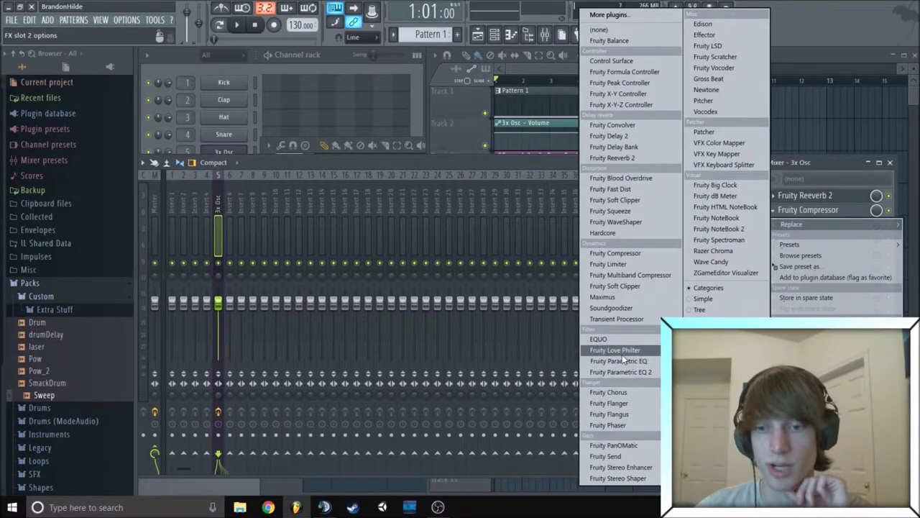
left_click(618, 350)
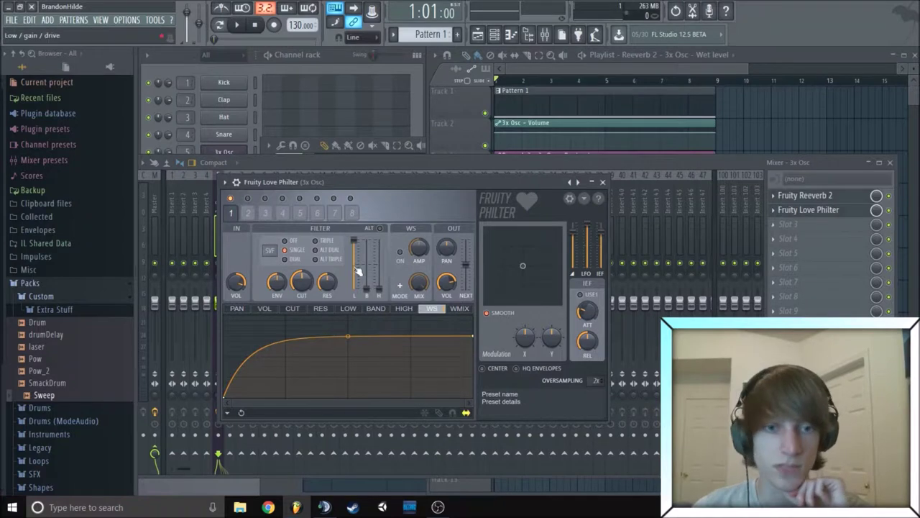
- Create a Filter 1 cutoff automation clip, then return to the playlist
right_click(299, 284)
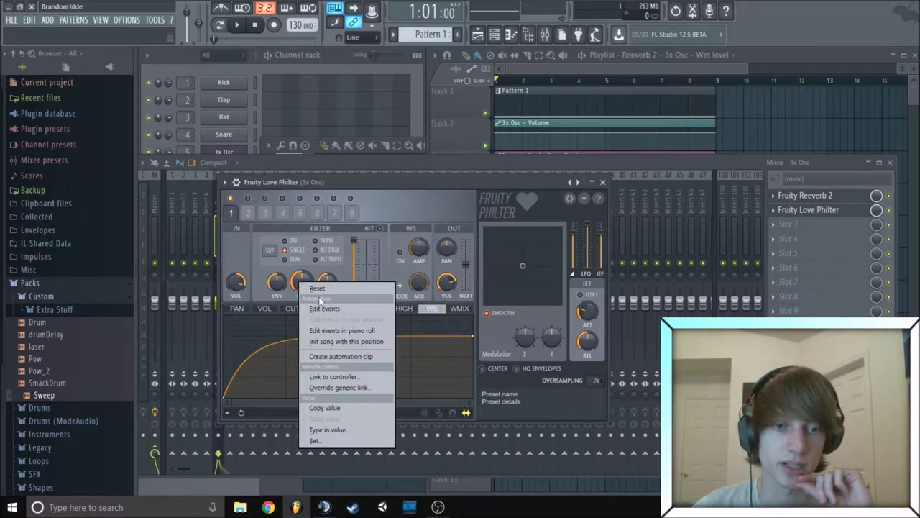
left_click(334, 358)
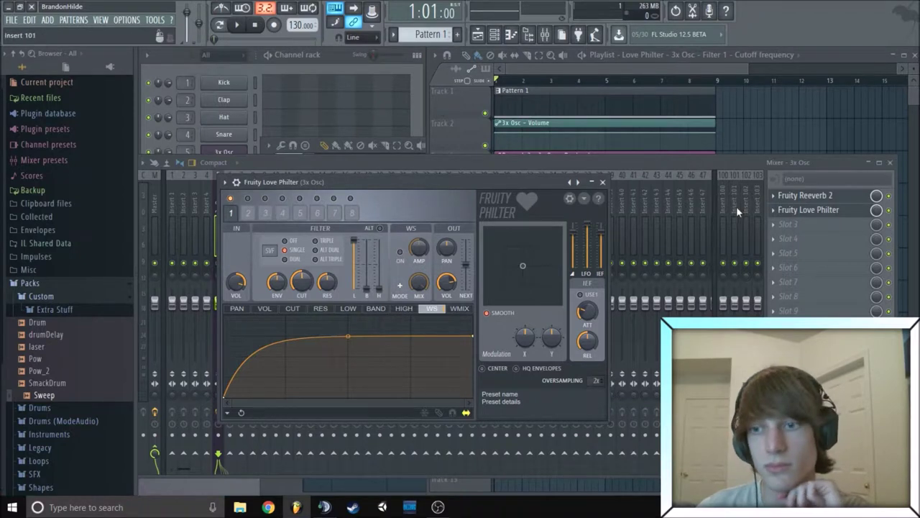
left_click(602, 182)
left_click(553, 76)
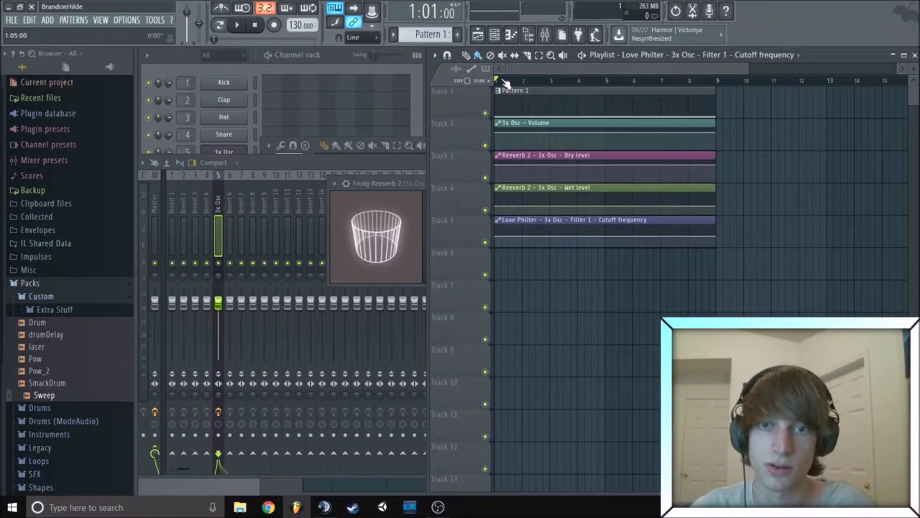
- Preview the sweep, then drop the volume clip's first point to 0%
left_click(240, 26)
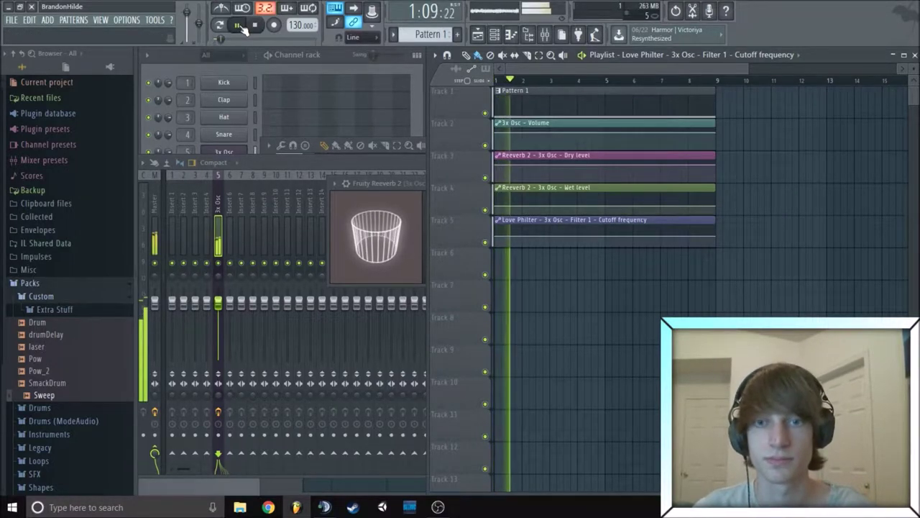
left_click(240, 26)
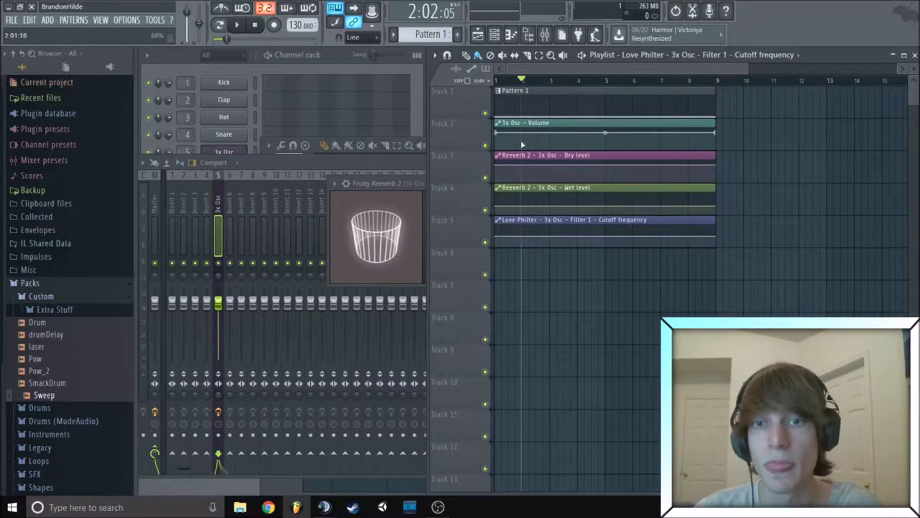
left_click_drag(498, 134, 498, 147)
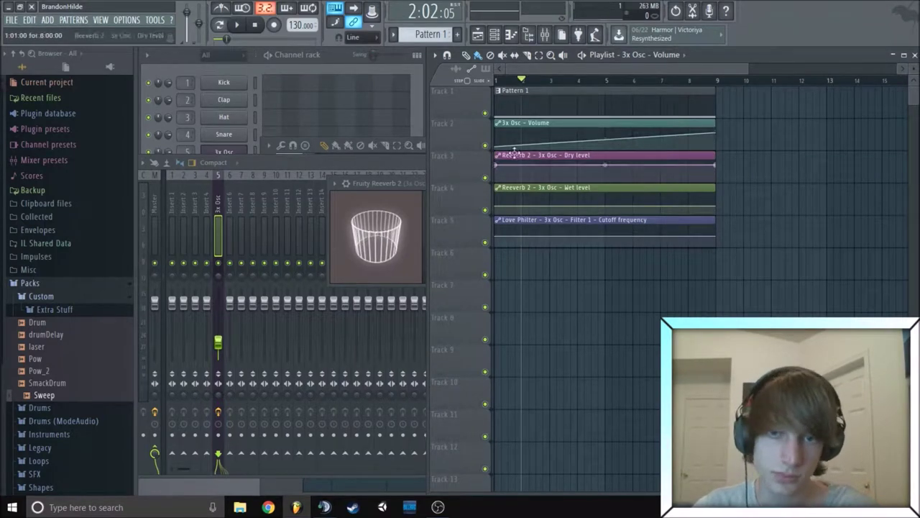
mouse_move(498, 146)
left_mouse_down()
mouse_move(499, 157)
mouse_move(501, 149)
left_mouse_up()
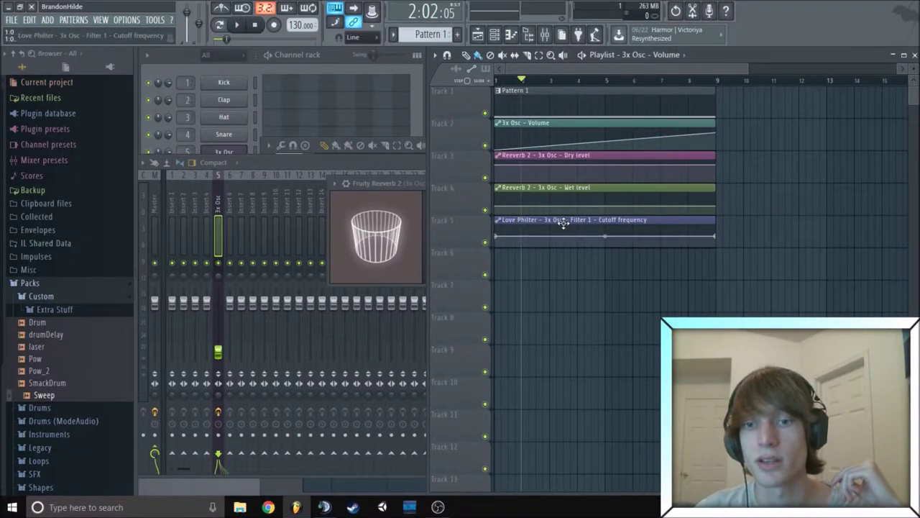
- Raise the cutoff clip's end point to about 78% so it ramps upward
left_click_drag(564, 224, 485, 267)
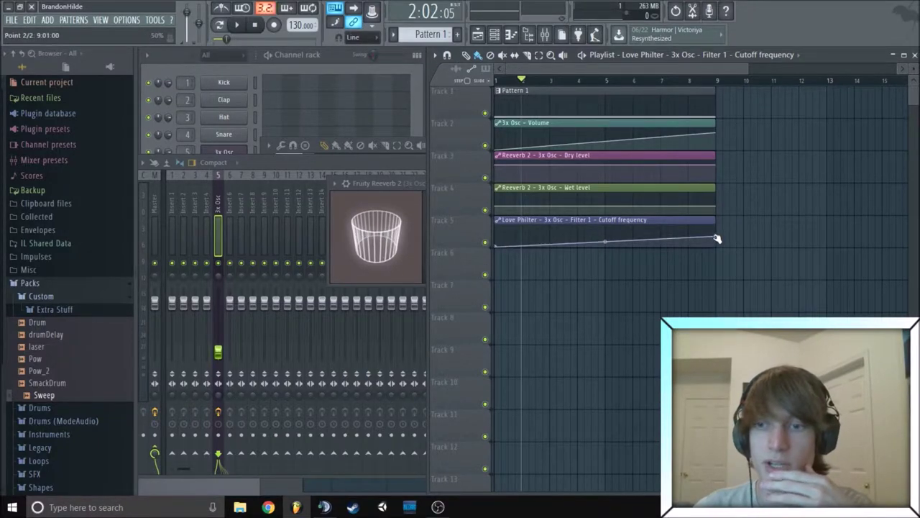
left_click_drag(716, 238, 718, 229)
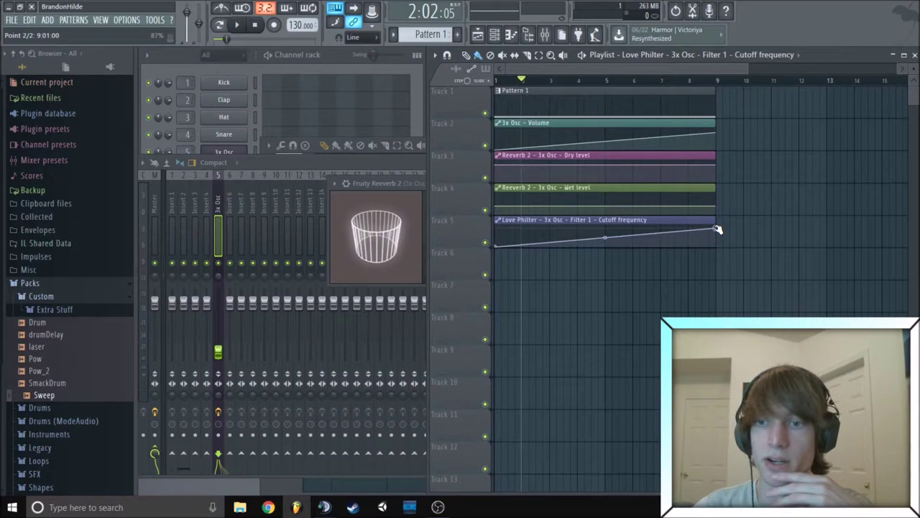
left_click_drag(717, 229, 717, 232)
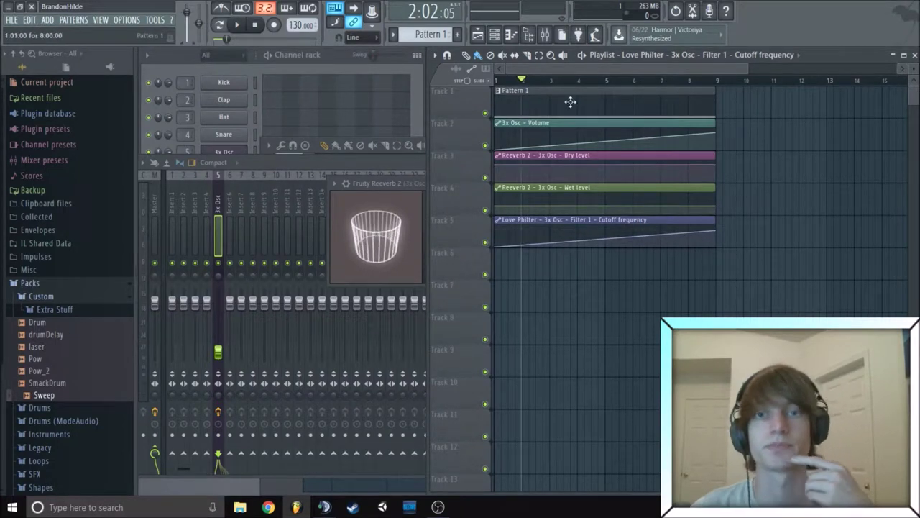
key("space")
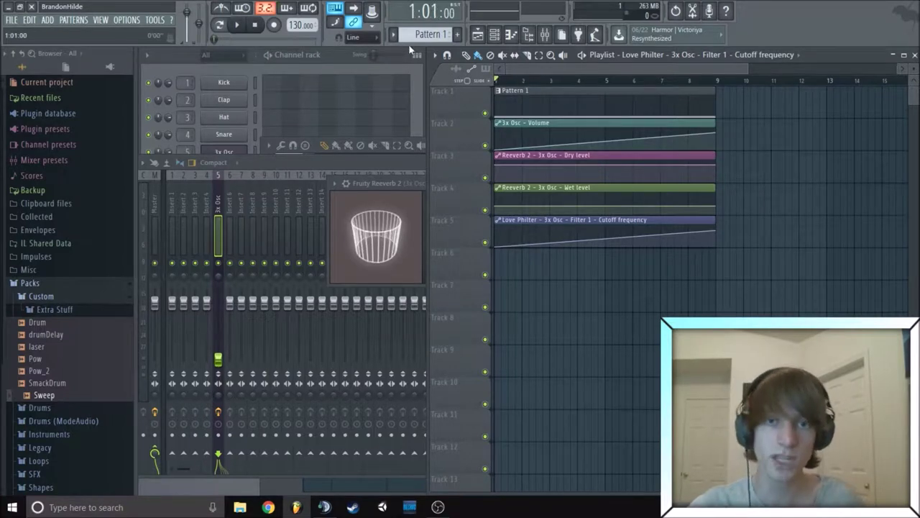
left_click(243, 25)
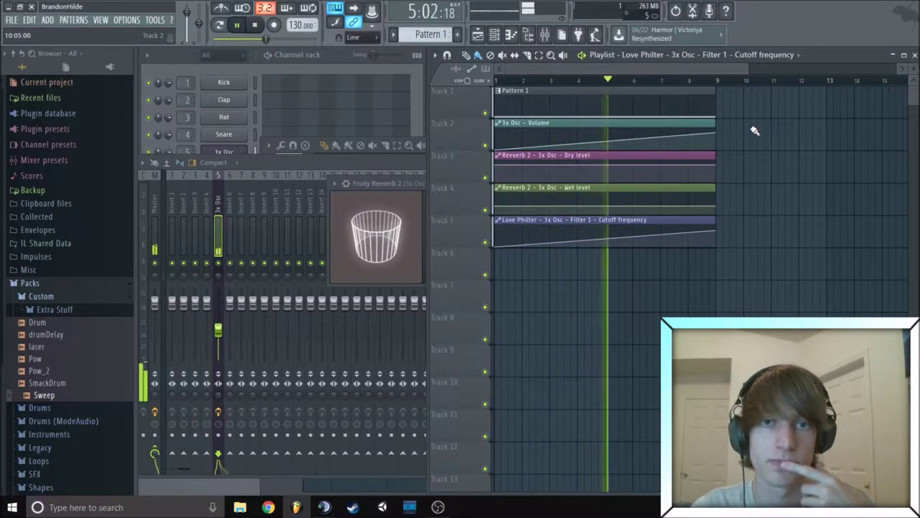
left_click(239, 26)
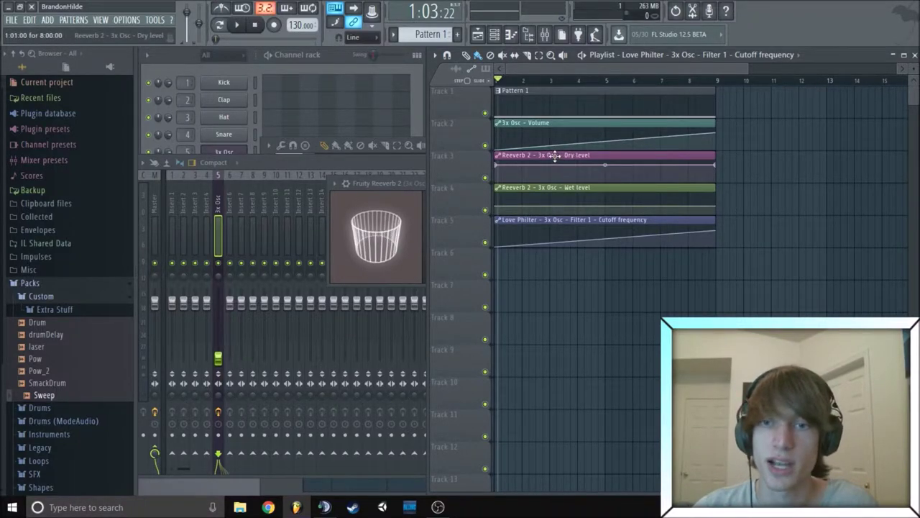
- Place Cutoff on Track 3, Dry on Track 5, Wet on Track 6, and start Dry at minimum
left_click_drag(611, 205, 612, 308)
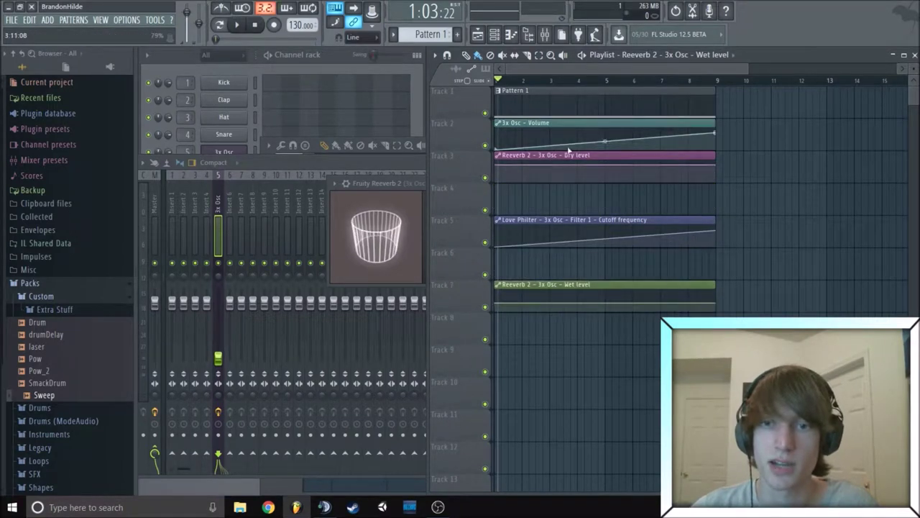
left_click_drag(569, 149, 554, 323)
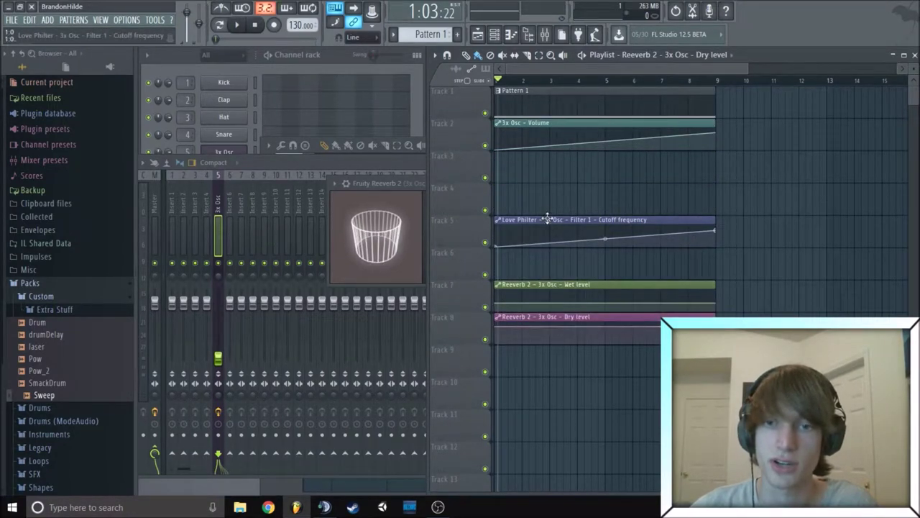
left_click_drag(547, 219, 542, 154)
left_click_drag(538, 298, 531, 230)
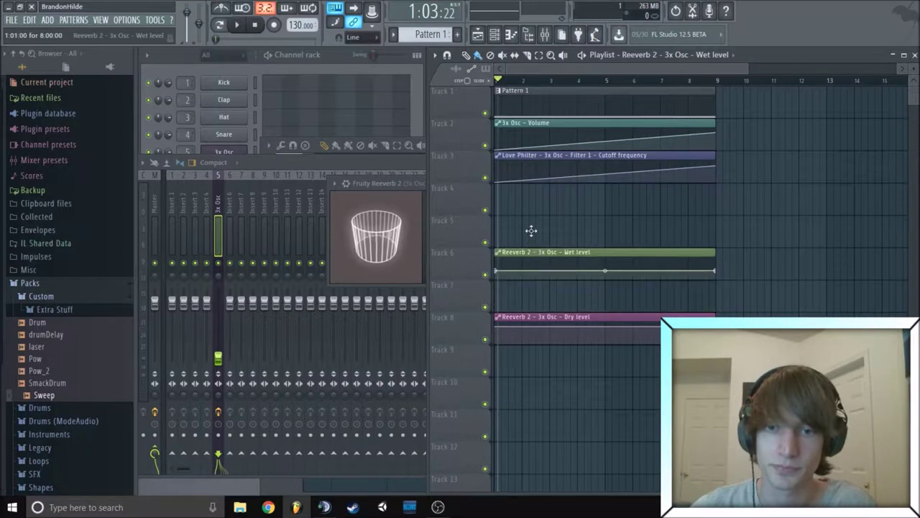
left_click_drag(538, 316, 532, 213)
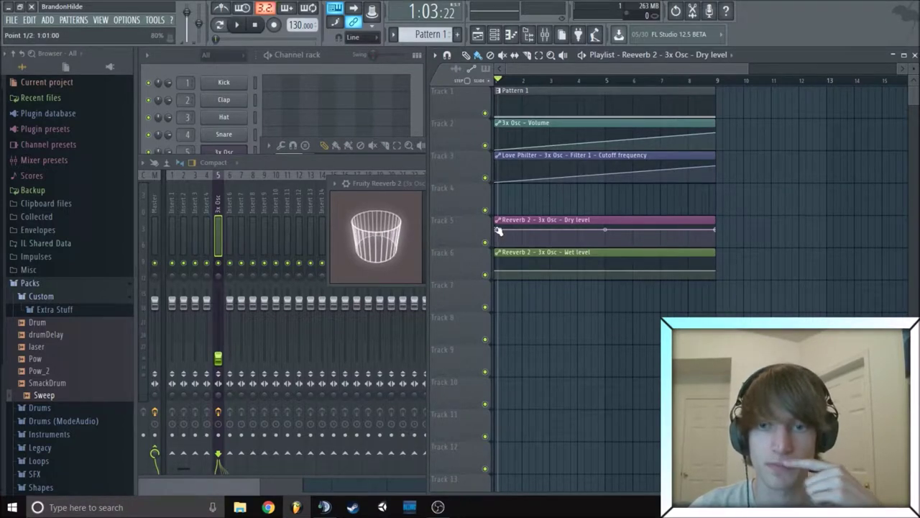
left_click_drag(499, 230, 498, 262)
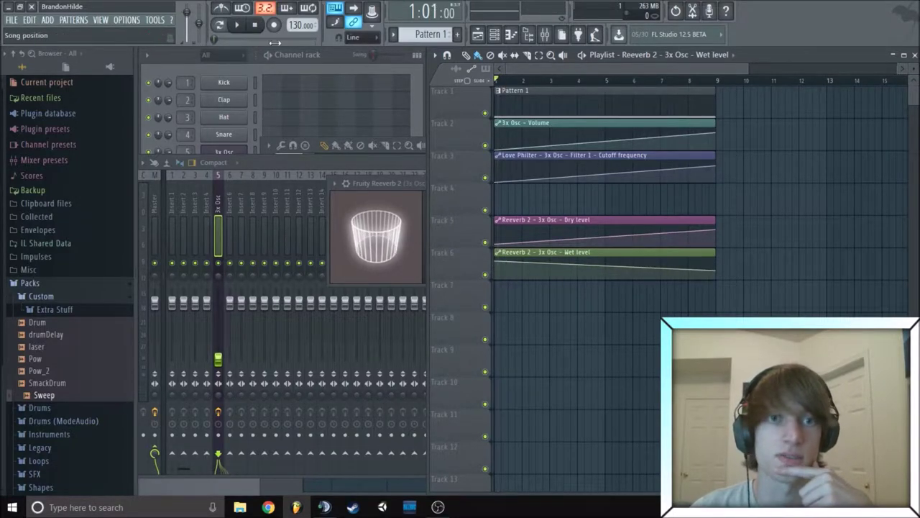
left_click(236, 24)
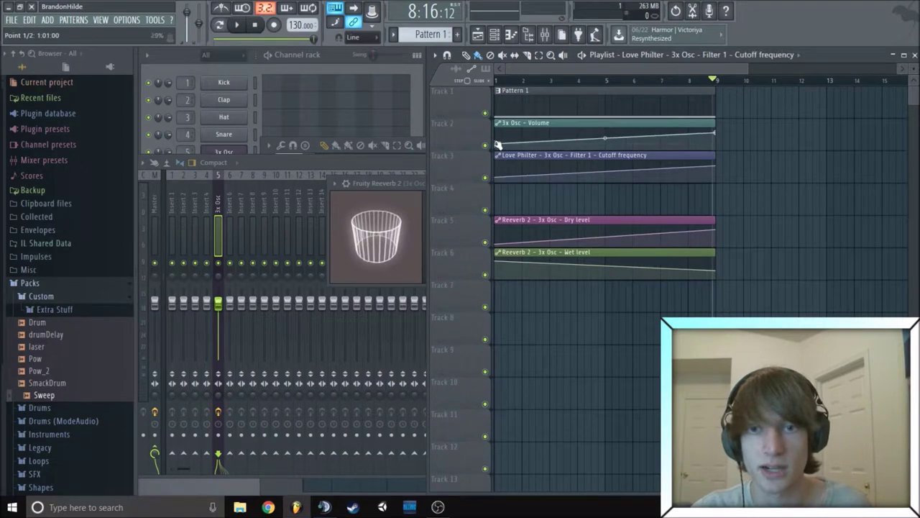
left_click(254, 25)
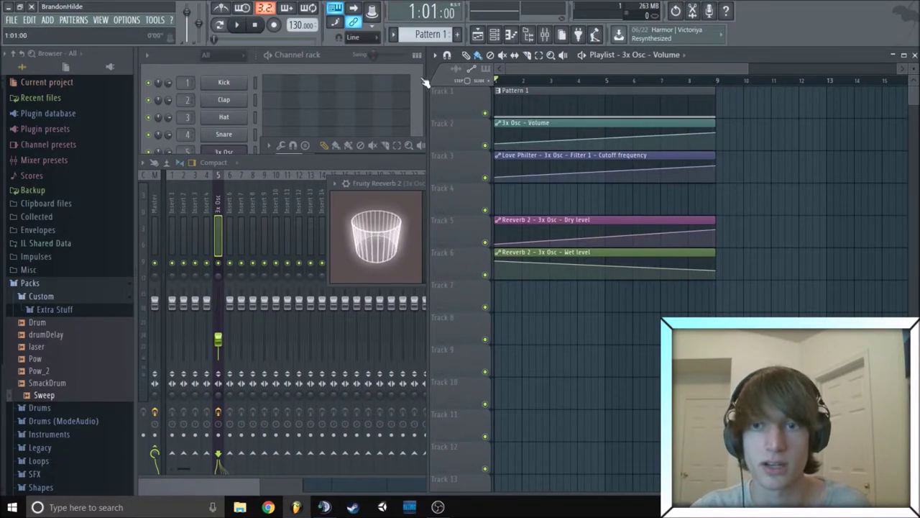
left_click(238, 24)
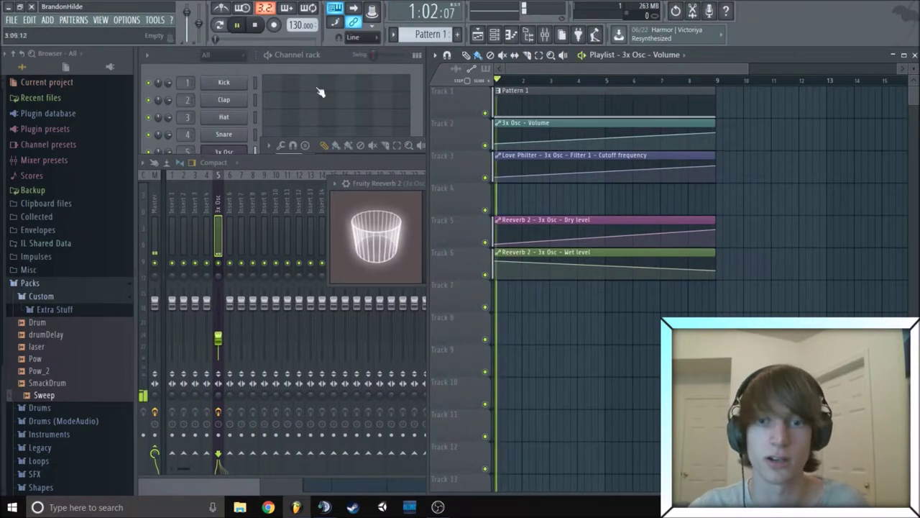
left_click(239, 26)
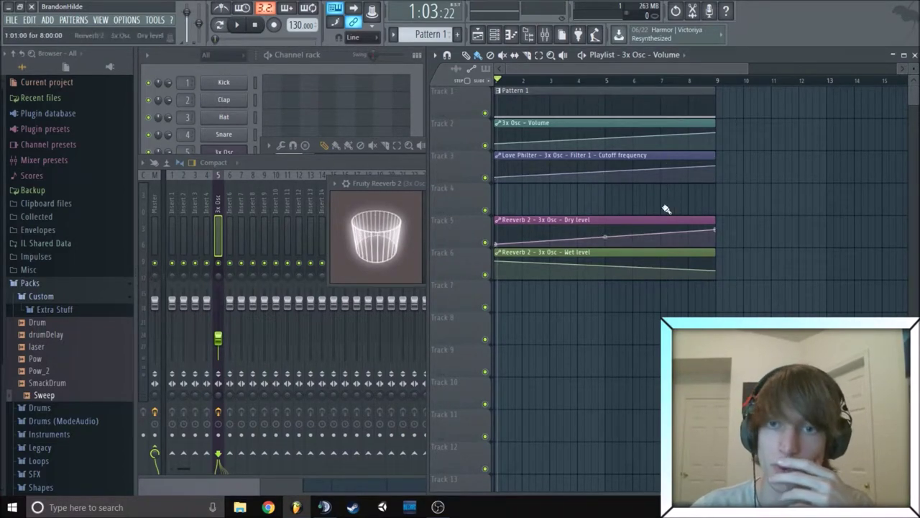
- Place a Pattern 1 clip at bar 13 and copy the four automation clips to start exactly at bar 13
left_click(620, 102)
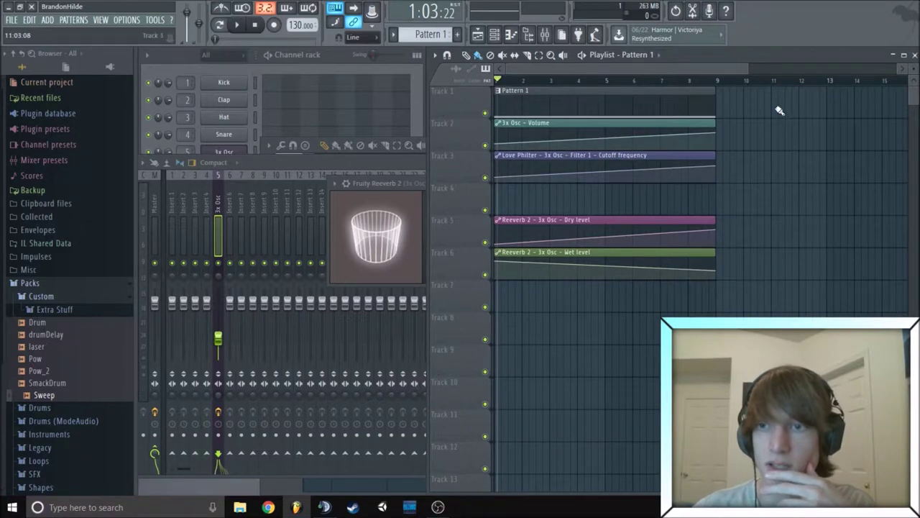
left_click_drag(779, 110, 872, 95)
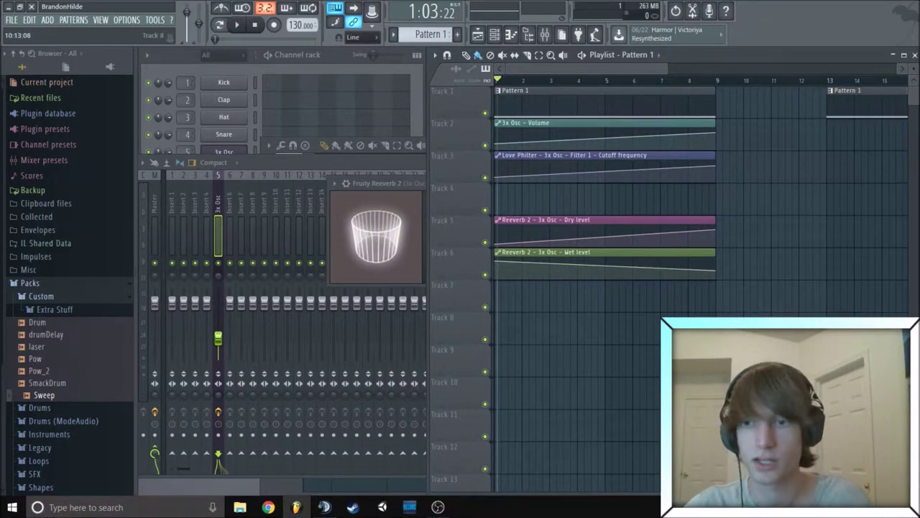
left_click_drag(778, 342, 513, 115)
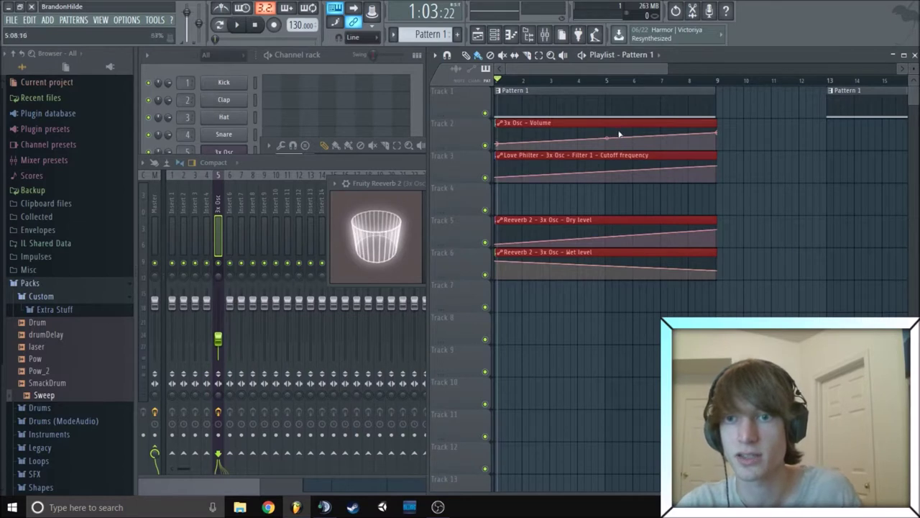
left_click_drag(619, 135, 792, 144)
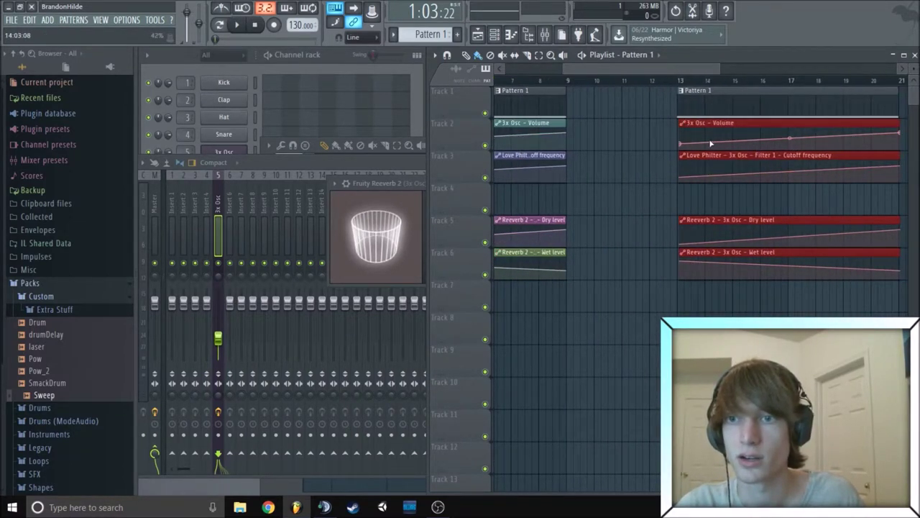
scroll(695, 173, "up", 4)
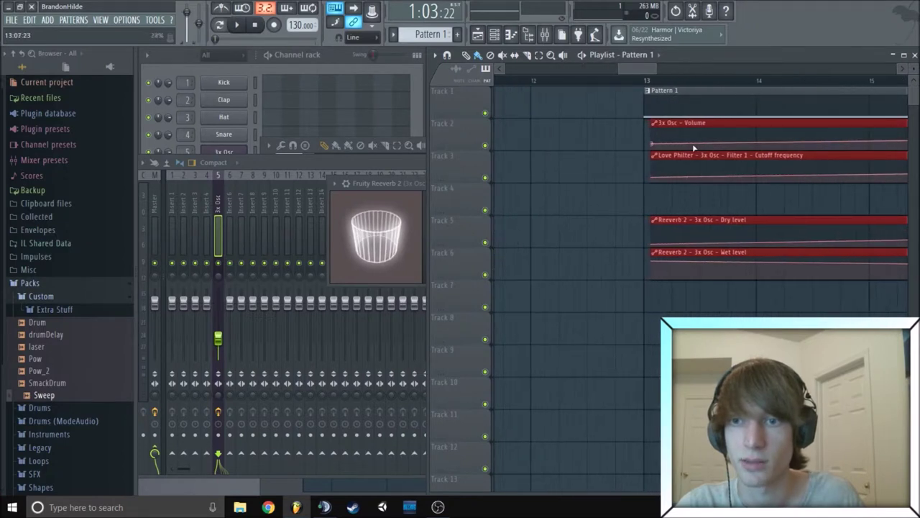
left_click_drag(687, 122, 680, 124)
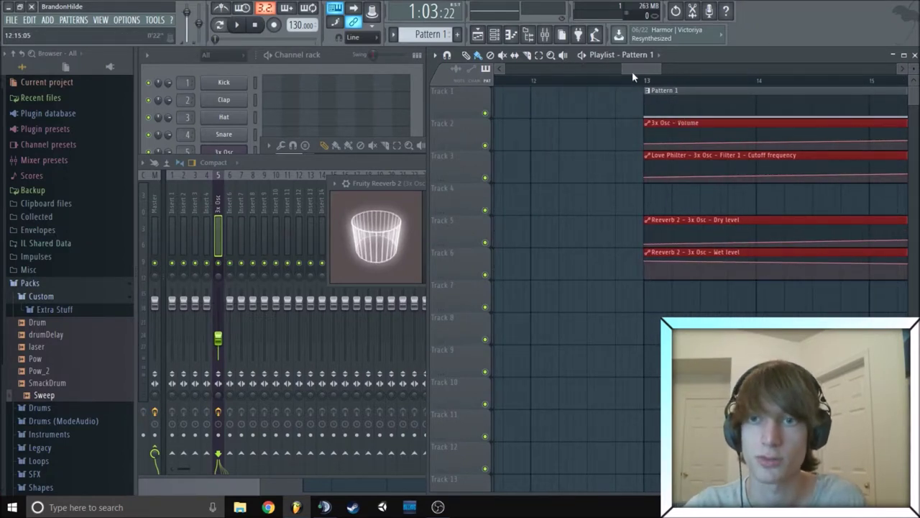
left_click_drag(632, 71, 681, 71)
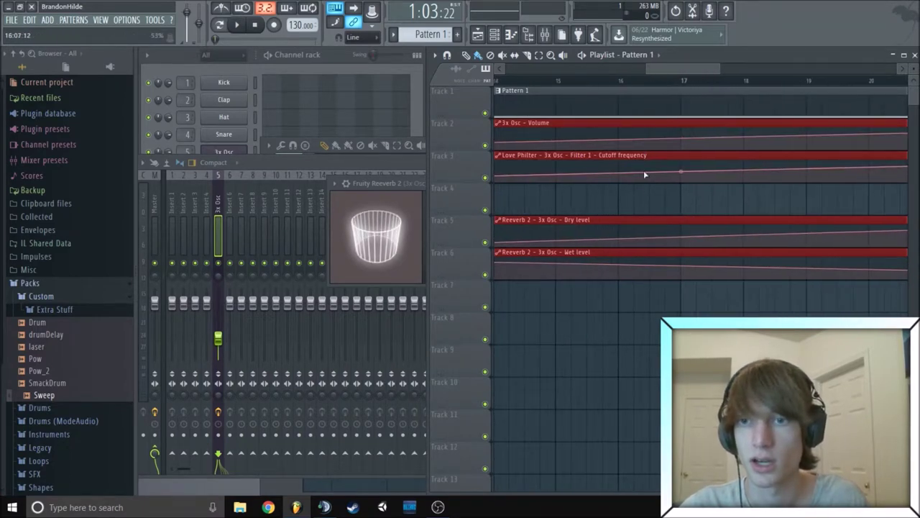
scroll(645, 174, "down", 4)
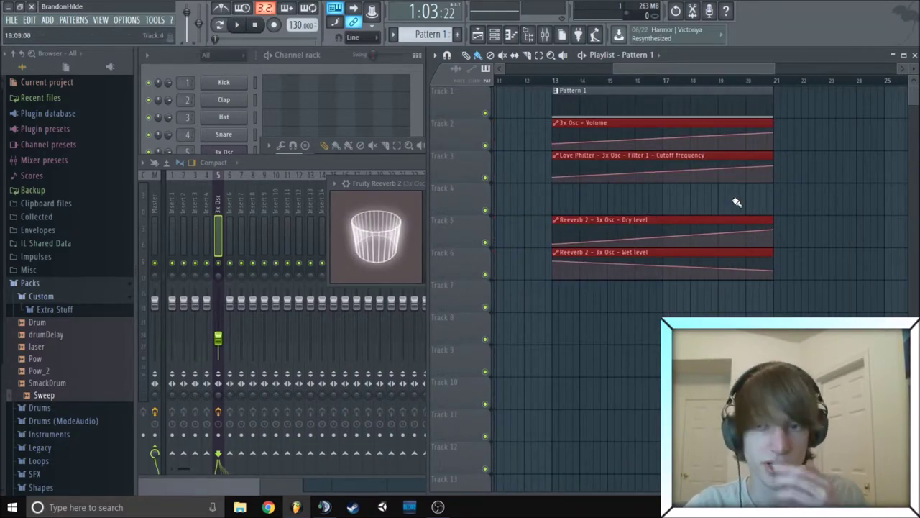
left_click(811, 190)
- Delete the stray clip and make the Dry level and Wet level copies unique as Dry level #2 and Wet level #2
right_click(822, 186)
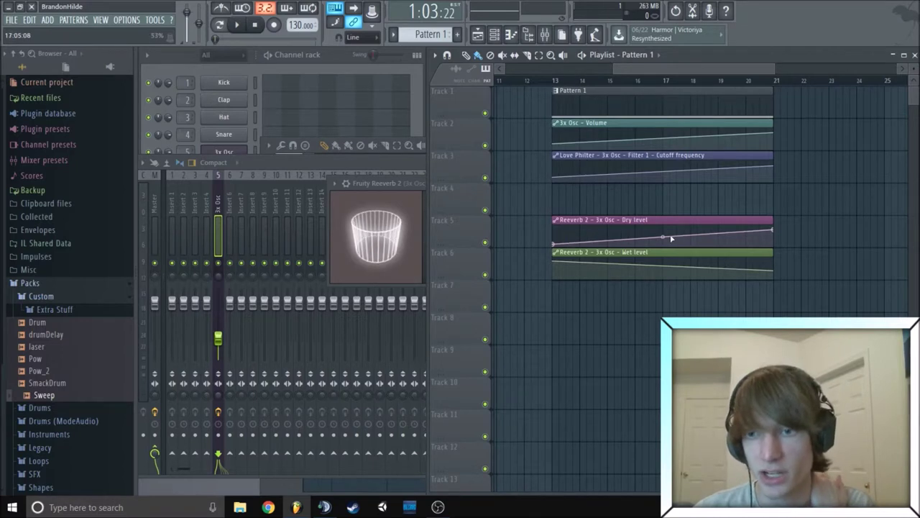
right_click(558, 225)
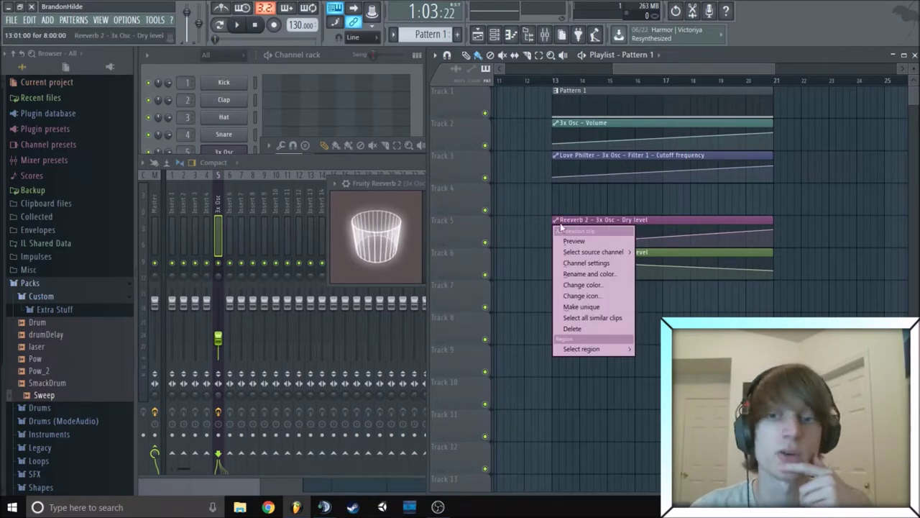
left_click(582, 306)
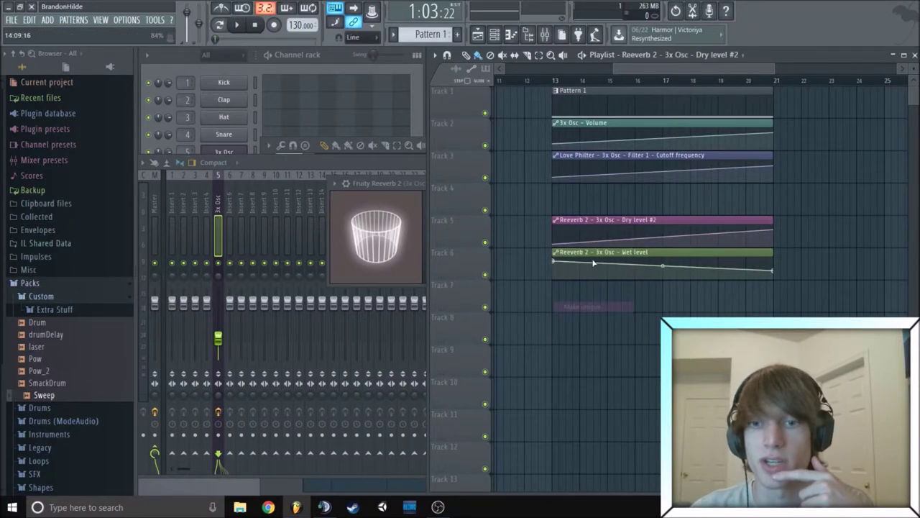
right_click(557, 253)
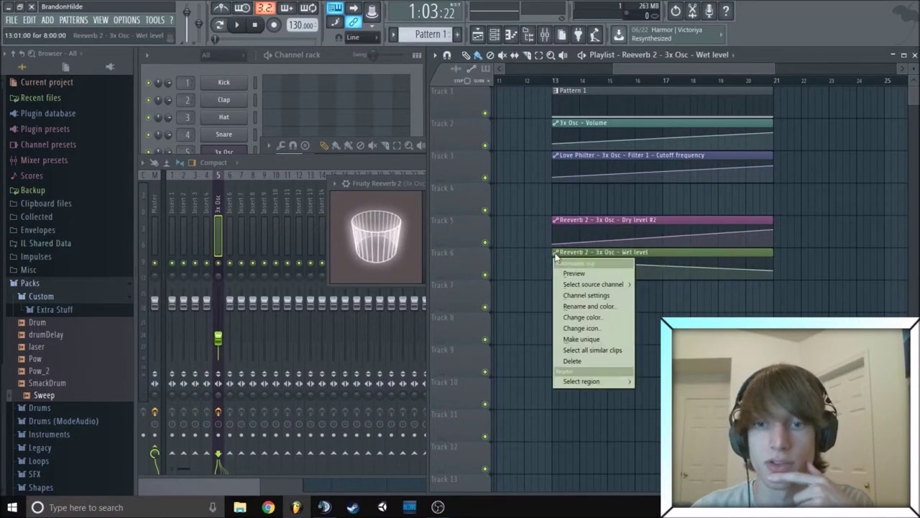
left_click(594, 339)
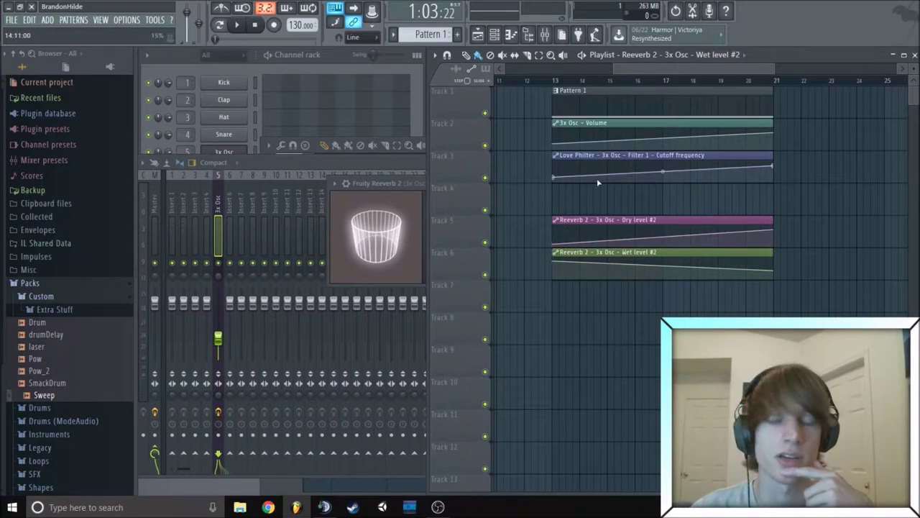
right_click(774, 230)
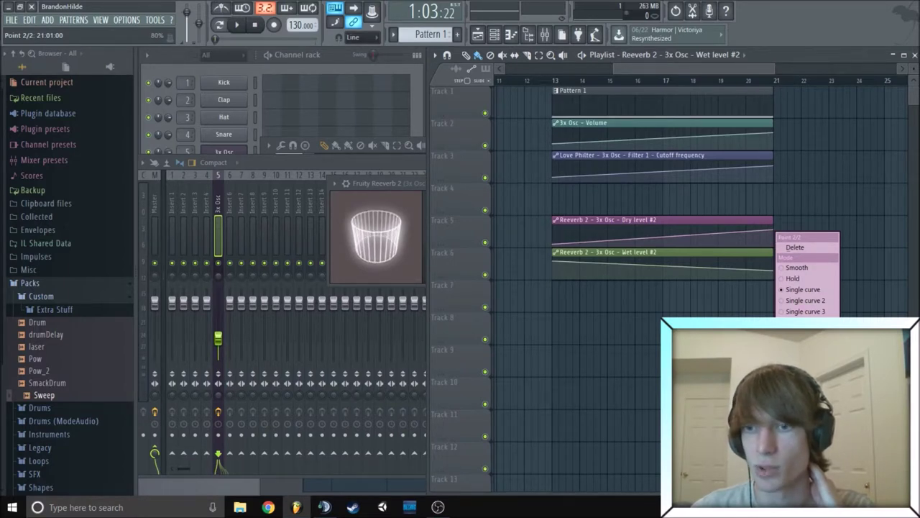
- Change the Dry level #2 envelope from a ramp to a smooth sine wave
left_click(798, 365)
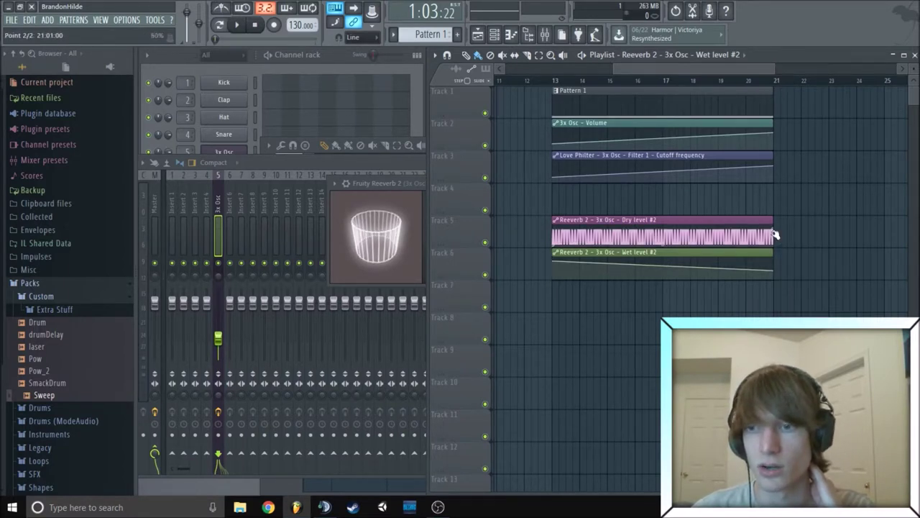
right_click(774, 233)
left_click(798, 375)
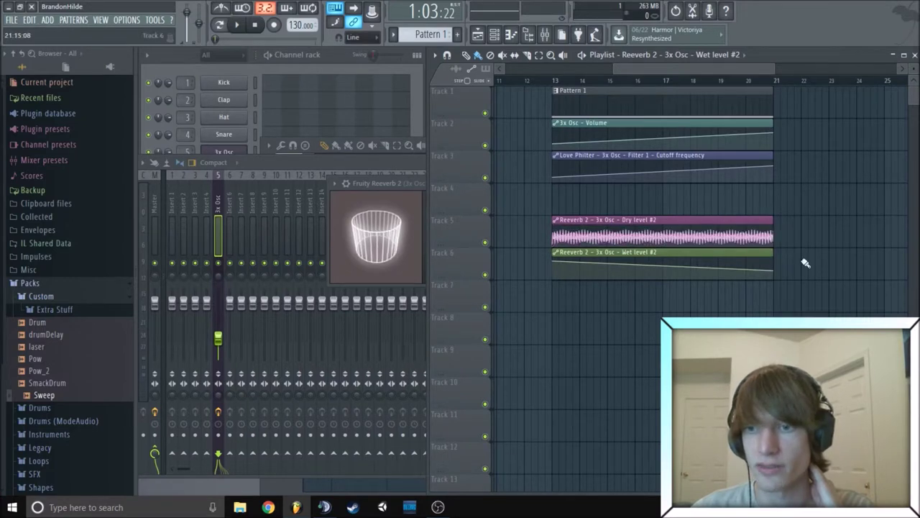
- Turn Wet level #2 into a slowed zigzag wave and set playback to start at bar 13
right_click(775, 272)
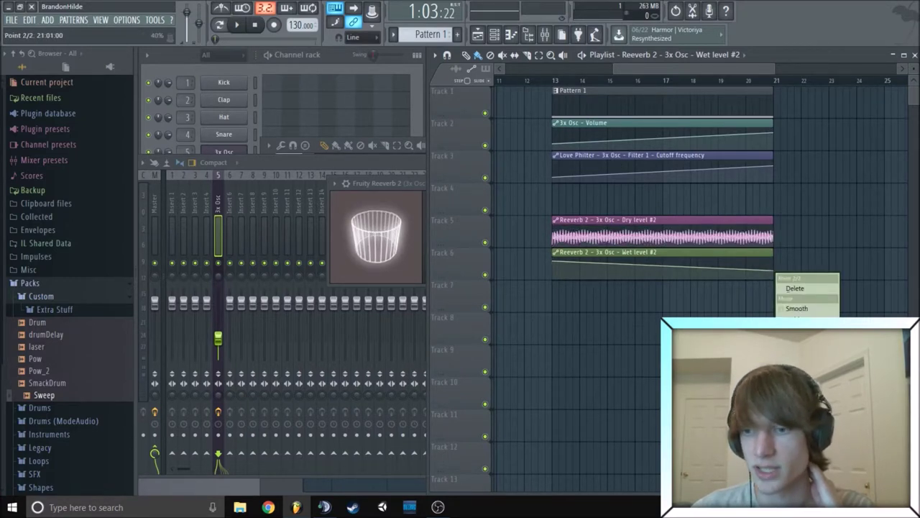
left_click(798, 406)
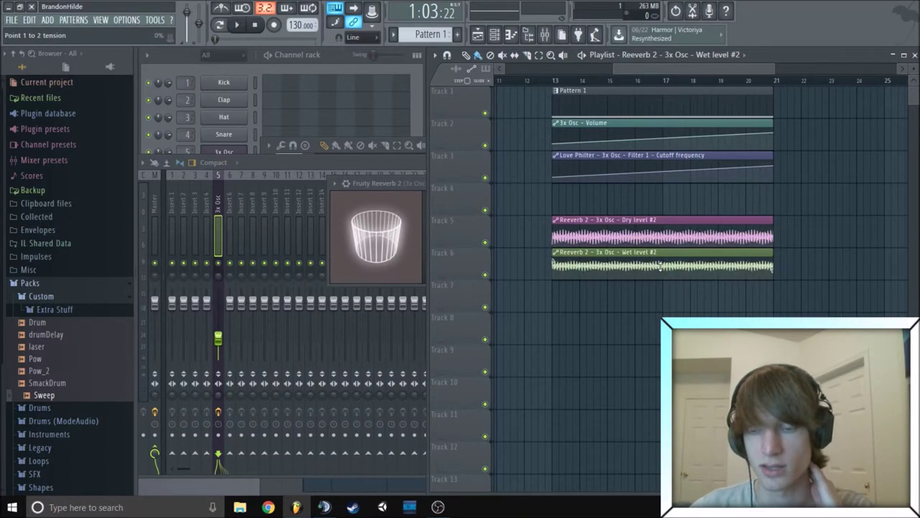
mouse_move(660, 266)
left_mouse_down()
mouse_move(659, 309)
mouse_move(660, 235)
mouse_move(660, 248)
left_mouse_up()
left_click(555, 80)
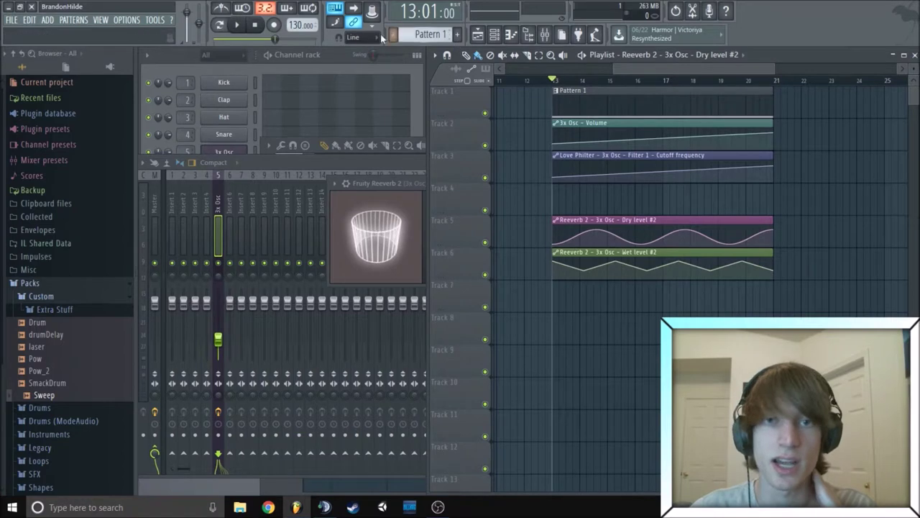
- Play from bar 13 to audition, then move Dry level #2 later to bars 17–25 on Track 5
left_click(237, 25)
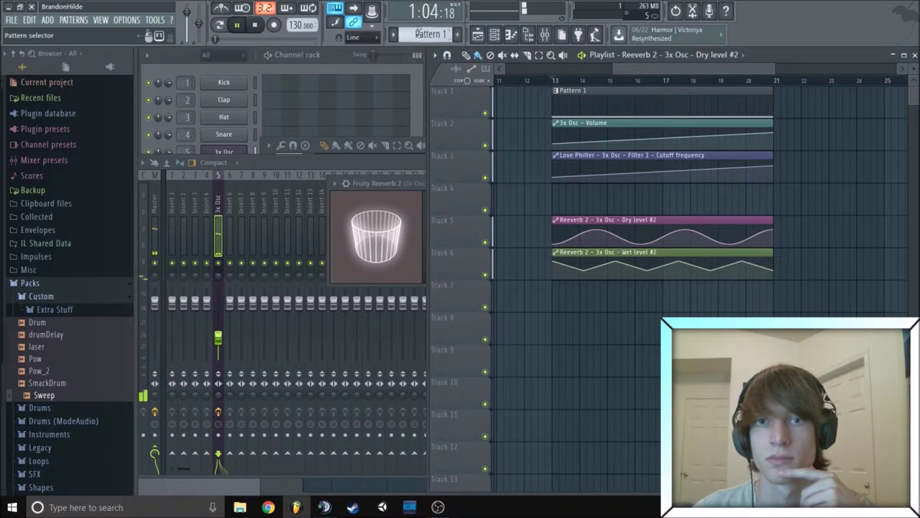
left_click_drag(651, 86, 666, 67)
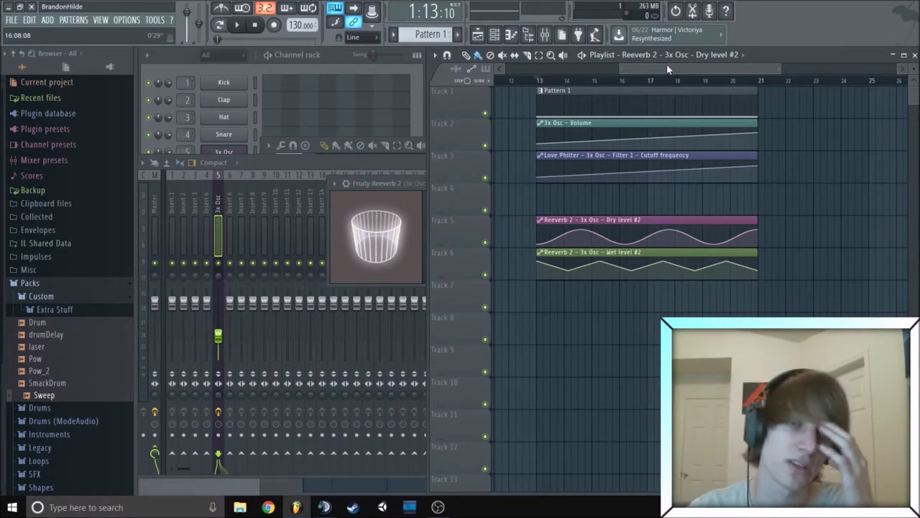
mouse_move(632, 138)
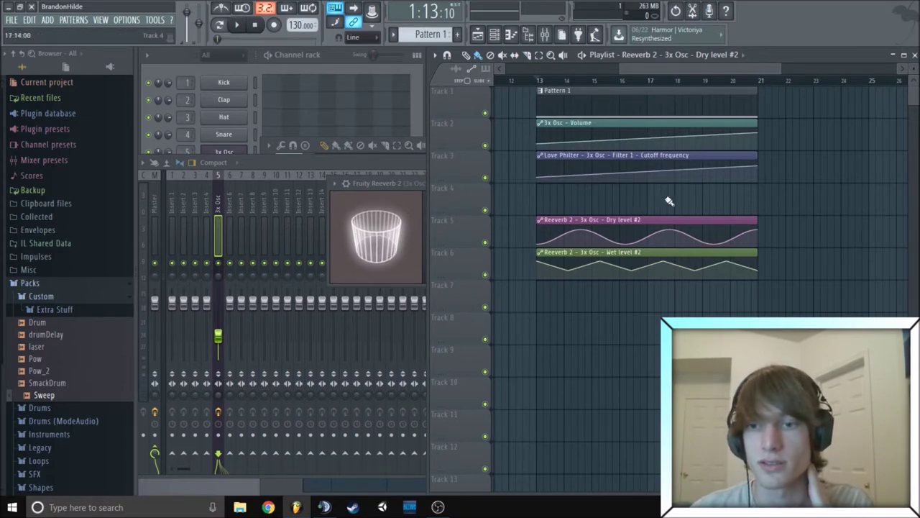
left_click_drag(611, 218, 723, 220)
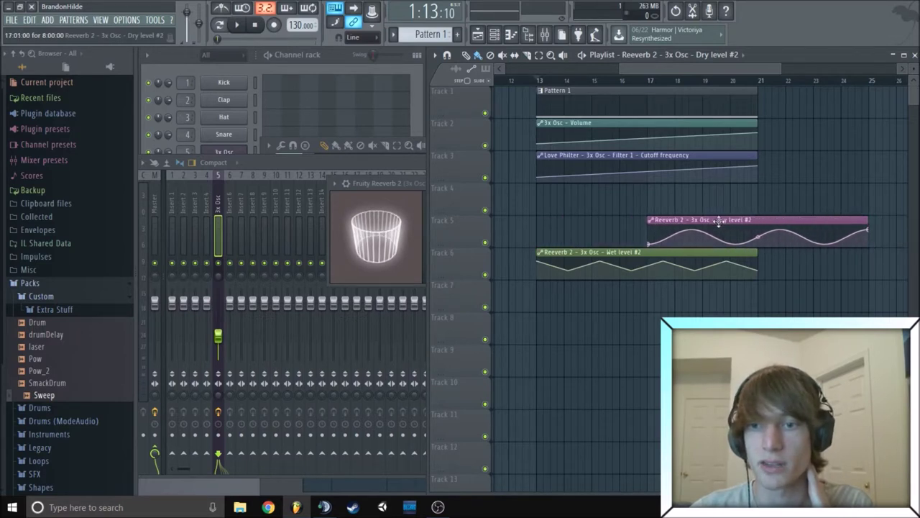
- Move Wet level #2 to bar 17 and add a wave segment to the Cutoff frequency envelope
left_click_drag(575, 255, 685, 259)
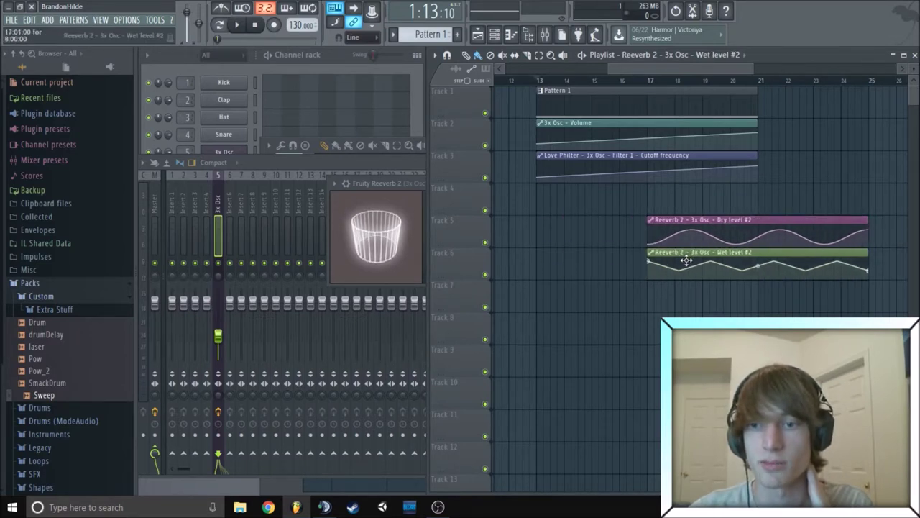
left_click(632, 175)
left_click_drag(629, 171, 649, 172)
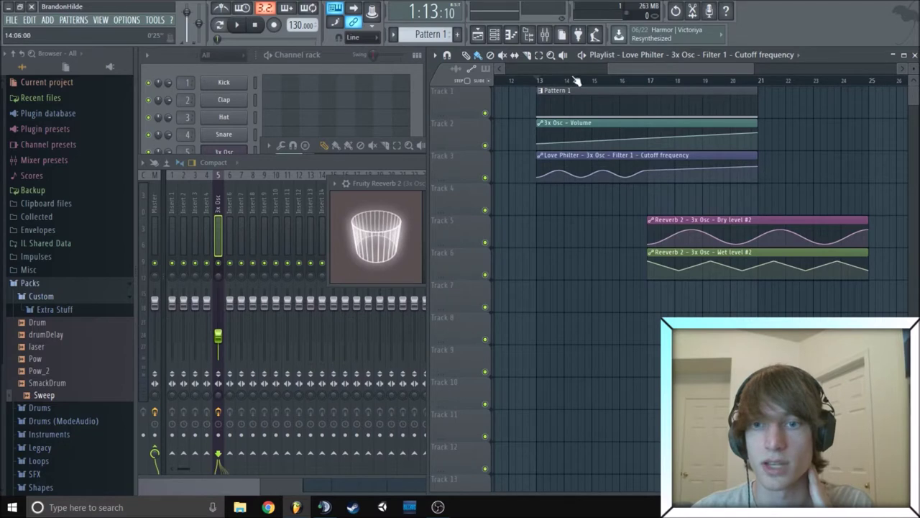
- Play the song from bar 13 and pause after the sweep ends
left_click(542, 82)
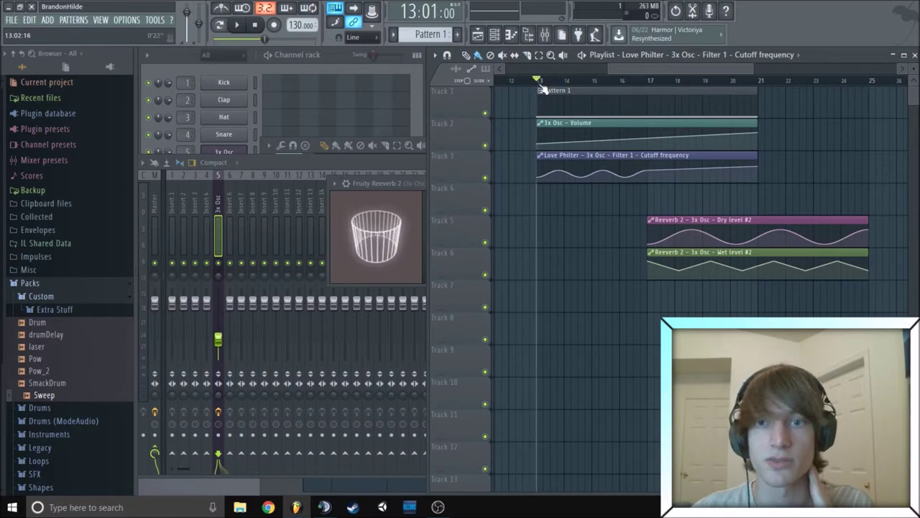
left_click(239, 26)
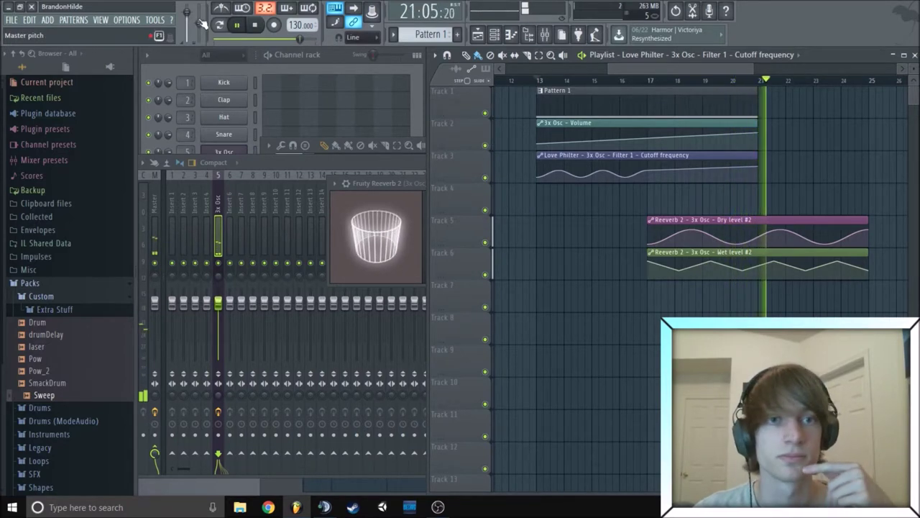
left_click(238, 25)
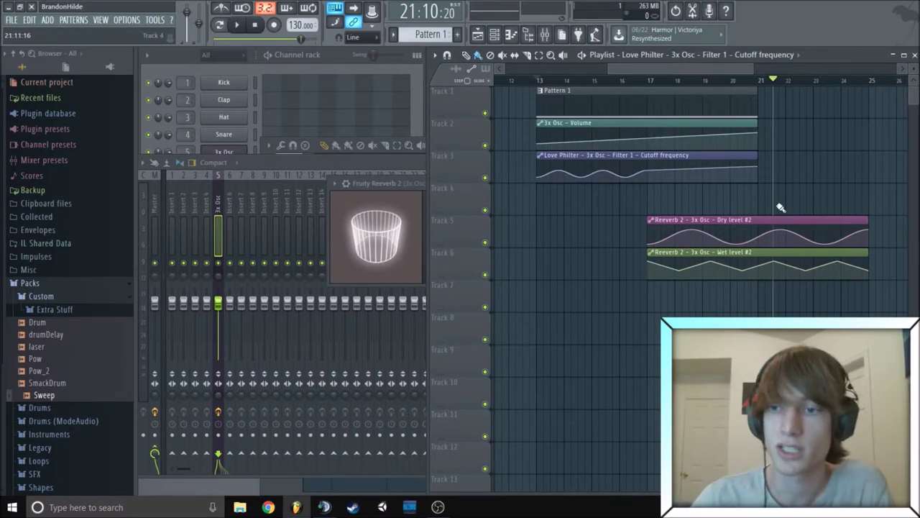
- Select bars 1–9 of the song and choose to export it as a WAV file
left_click_drag(736, 67, 422, 96)
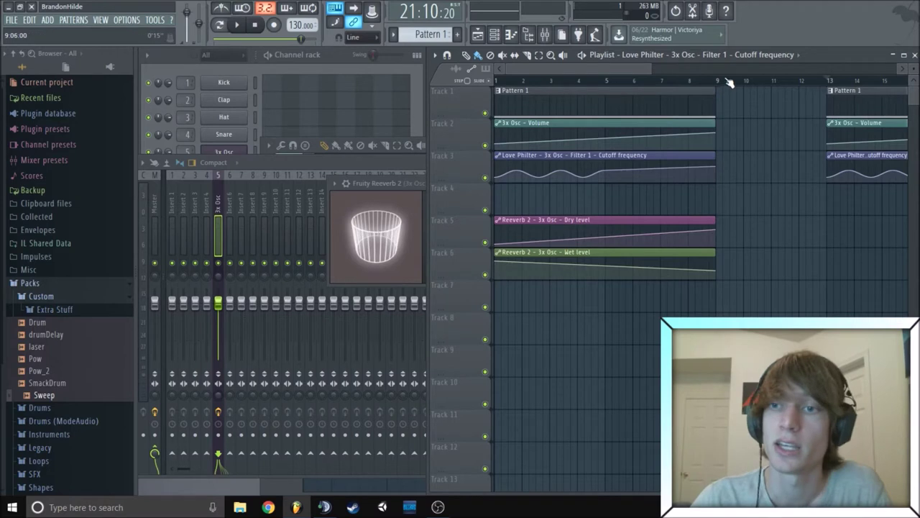
left_click_drag(718, 84, 448, 91)
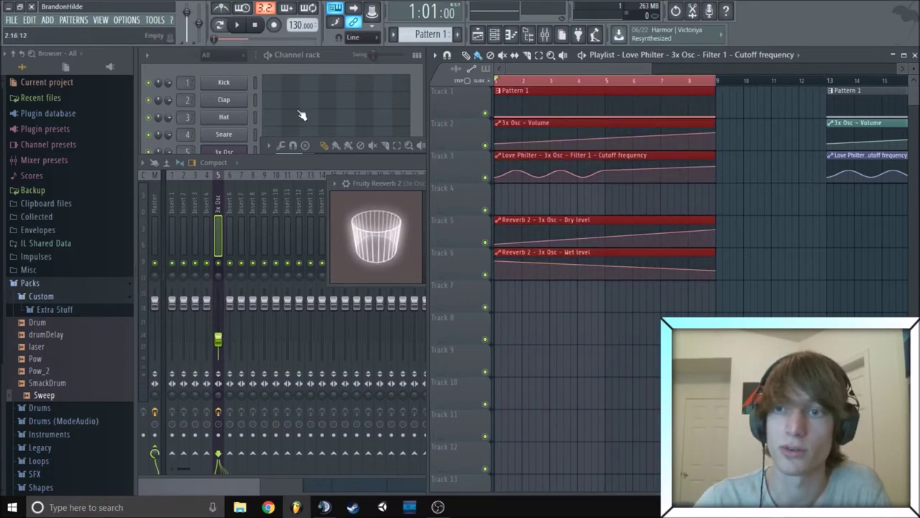
left_click(11, 20)
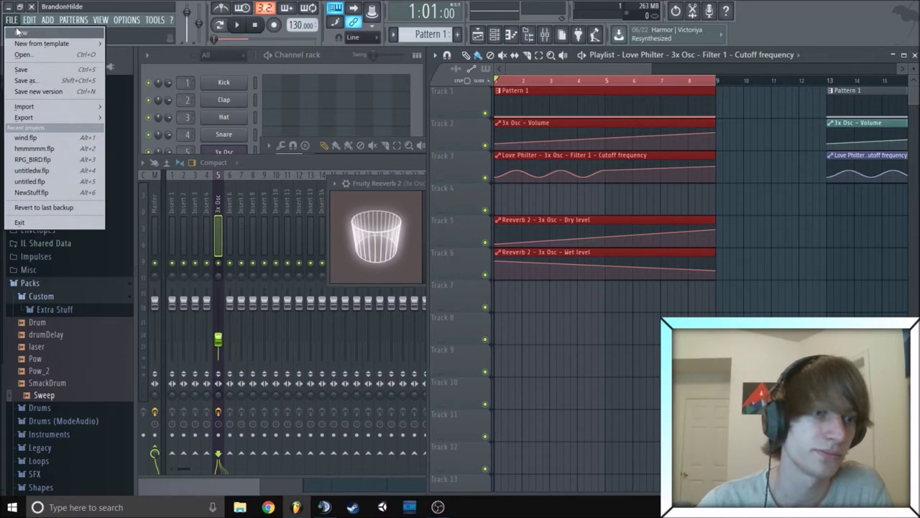
mouse_move(54, 120)
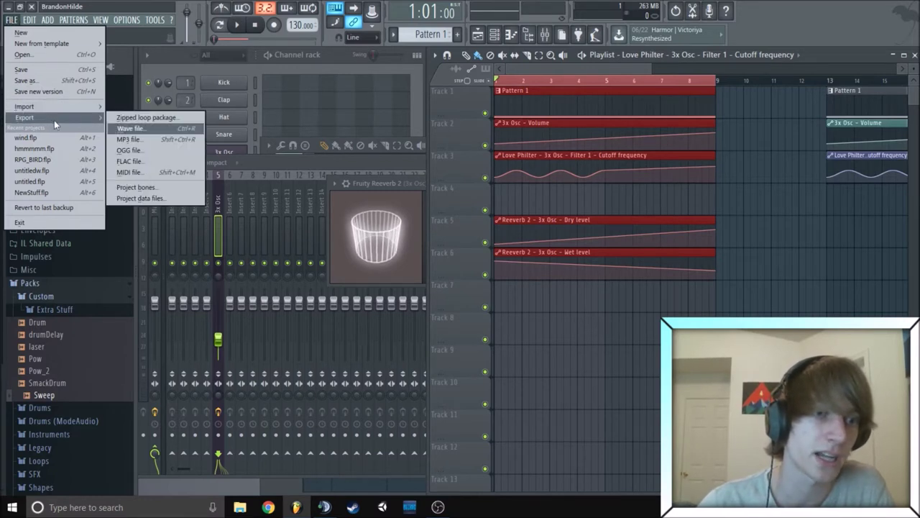
left_click(151, 129)
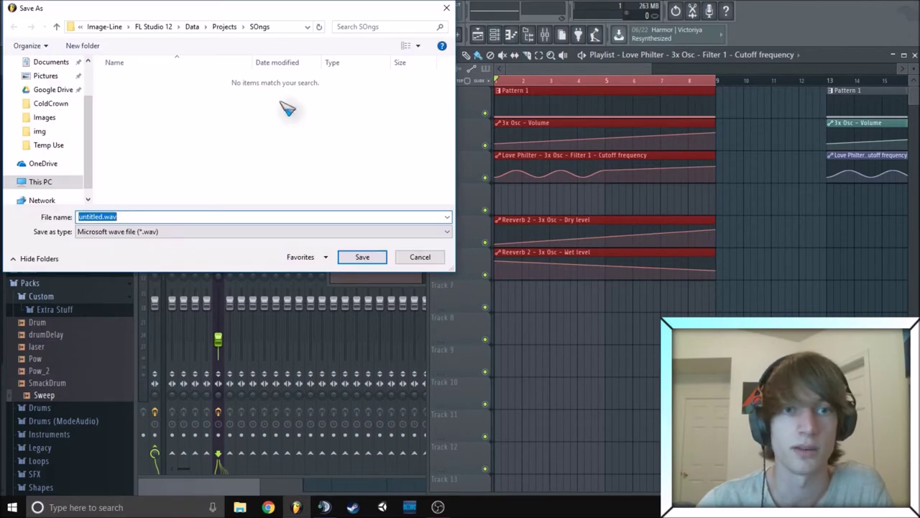
- Save the export as windSweep.wav in the Data > Patches > Packs > Custom folder
left_click(225, 27)
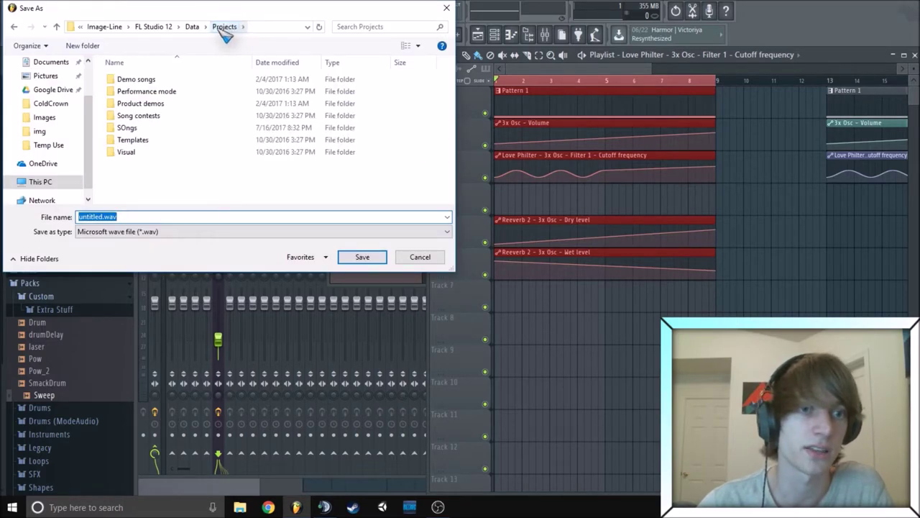
left_click(194, 28)
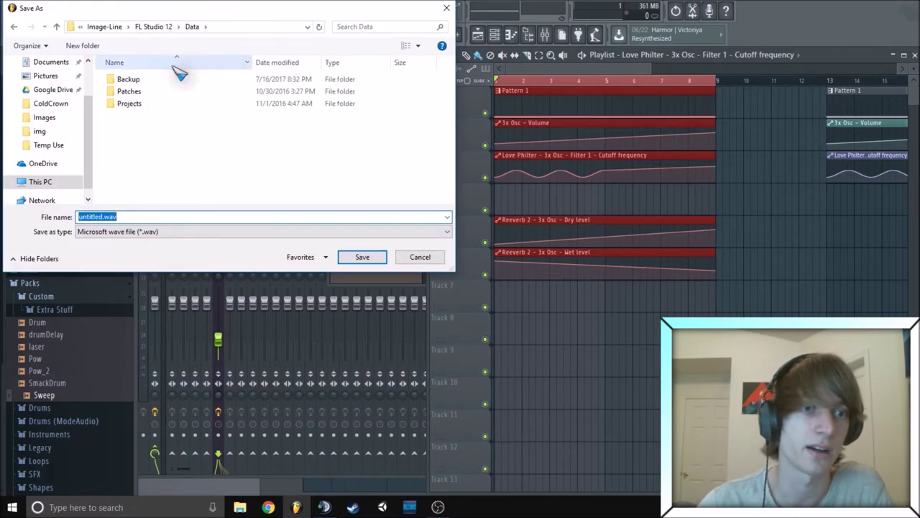
double_click(144, 92)
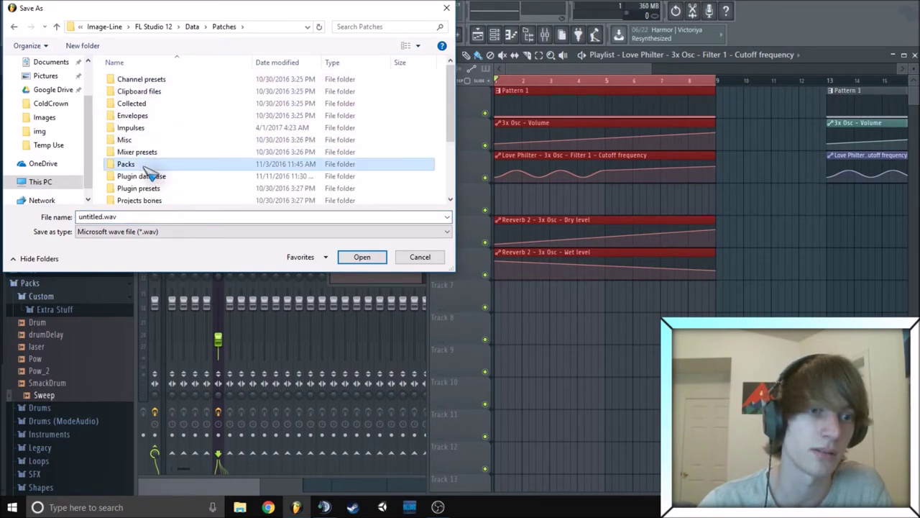
double_click(167, 165)
double_click(157, 79)
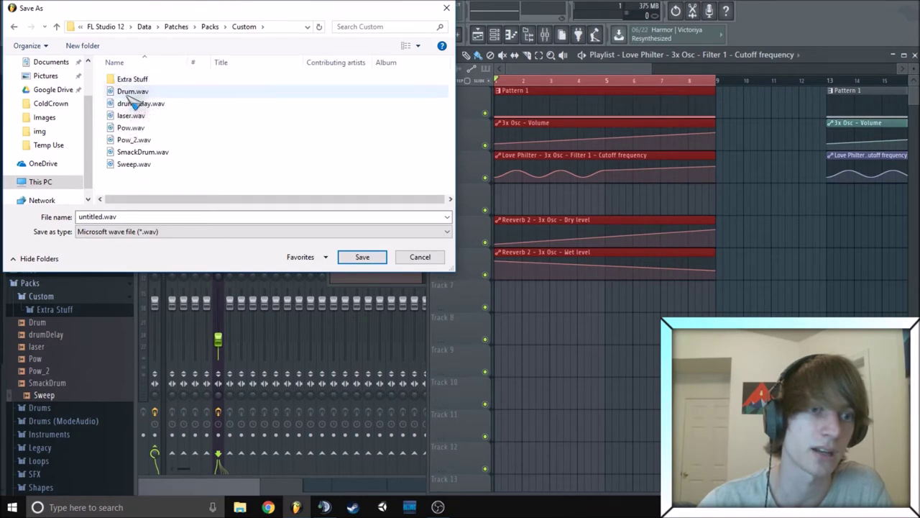
left_click(96, 216)
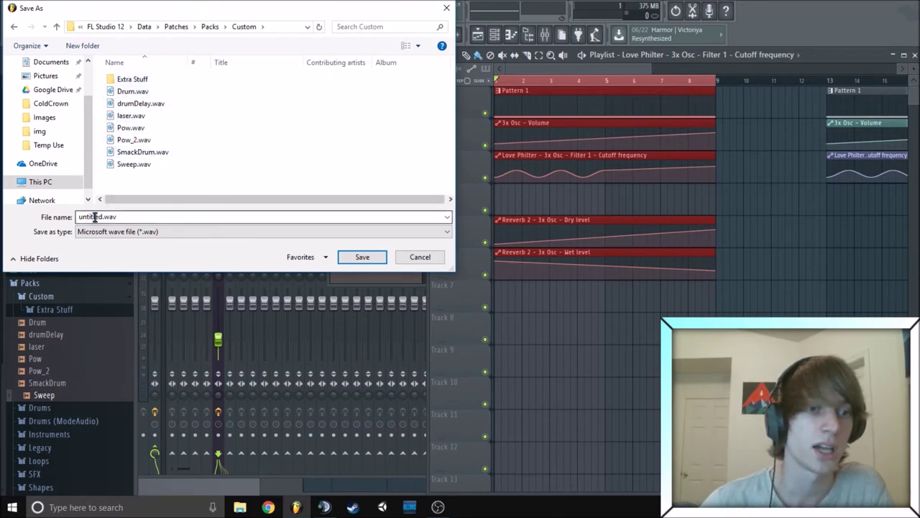
double_click(96, 217)
left_click(104, 217)
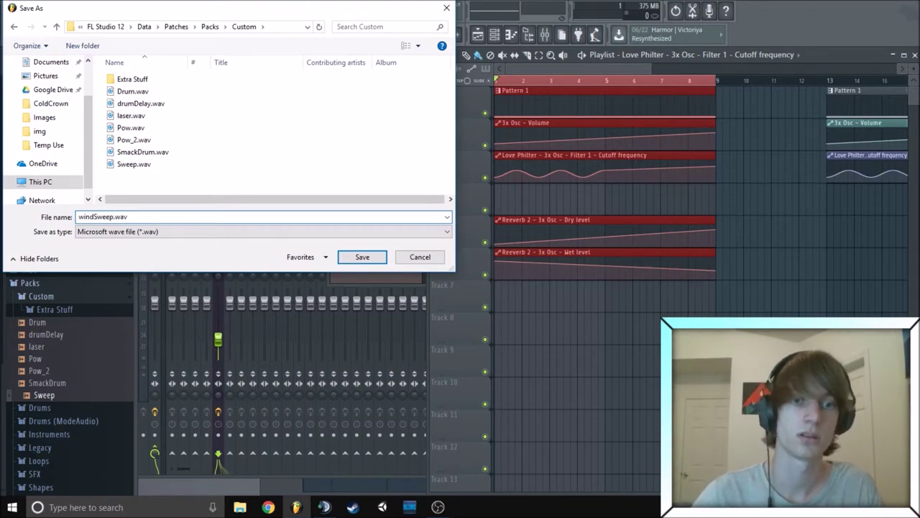
left_click(366, 257)
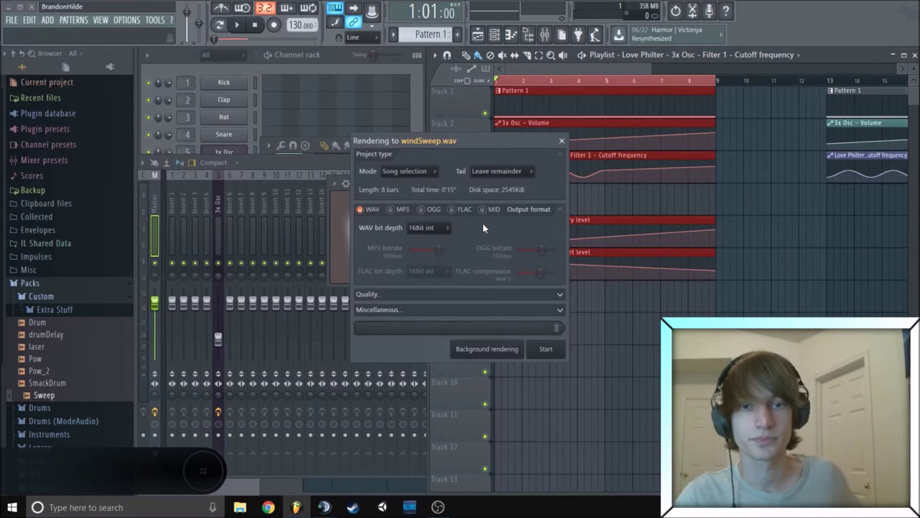
- Check the Quality and Miscellaneous render options and render the song to windSweep.wav
left_click(561, 295)
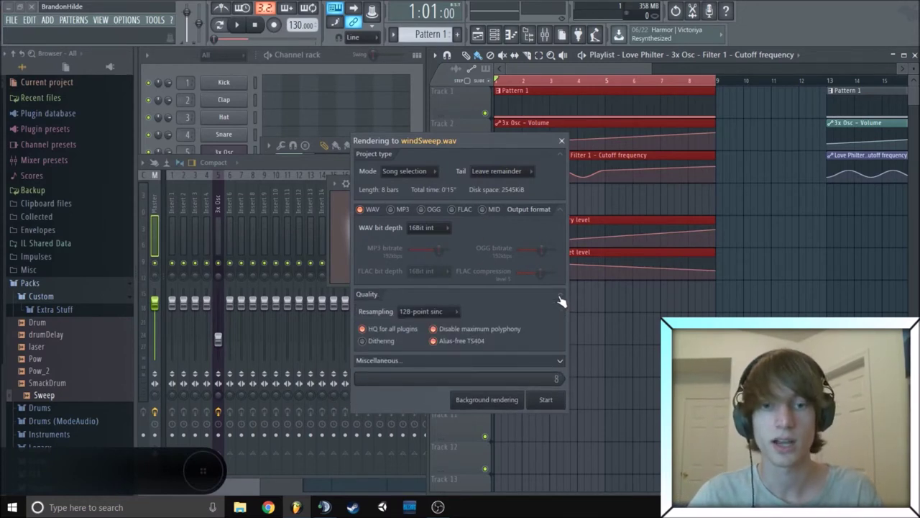
left_click(562, 295)
left_click(561, 311)
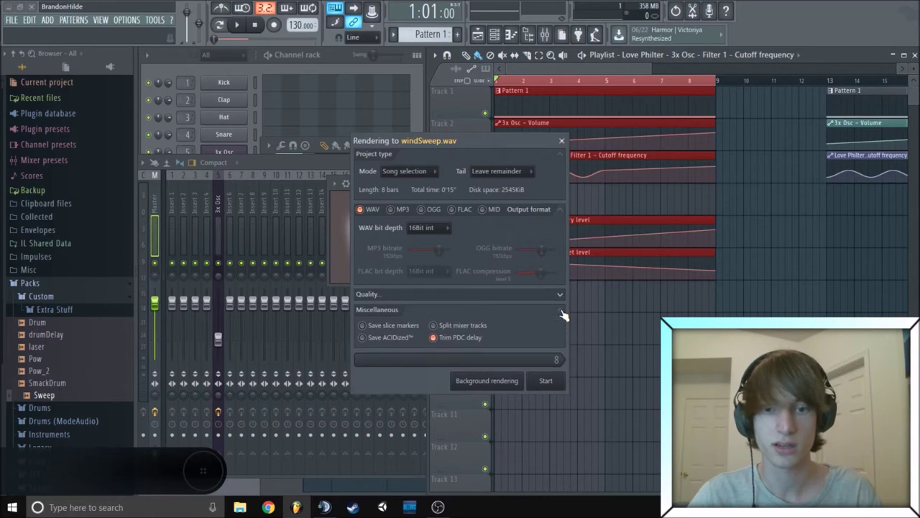
left_click(560, 311)
left_click(544, 350)
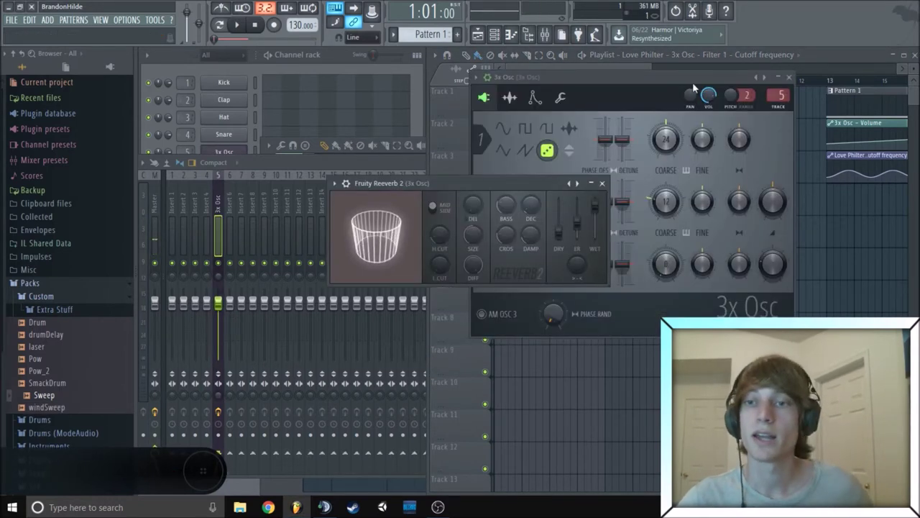
left_click_drag(693, 81, 646, 169)
- Close the reverb window and place the windSweep audio on Track 8 at bar 1
left_click(594, 101)
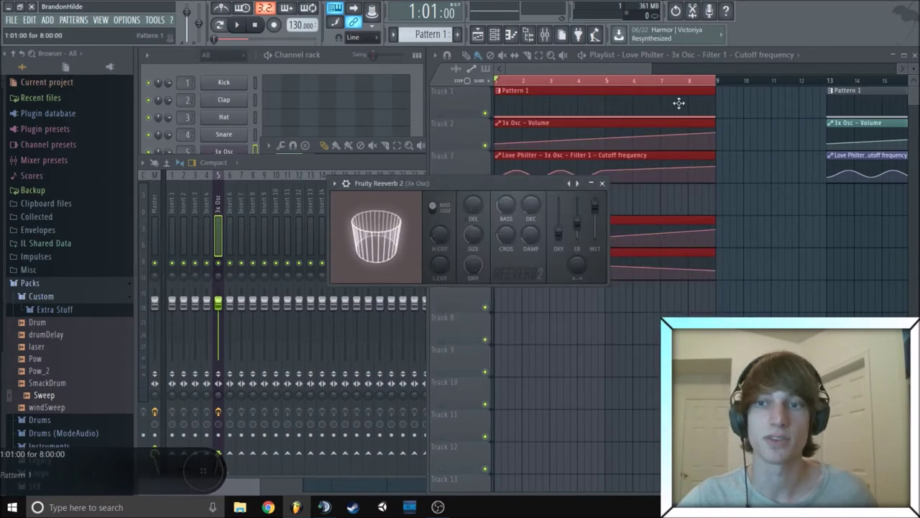
left_click(601, 183)
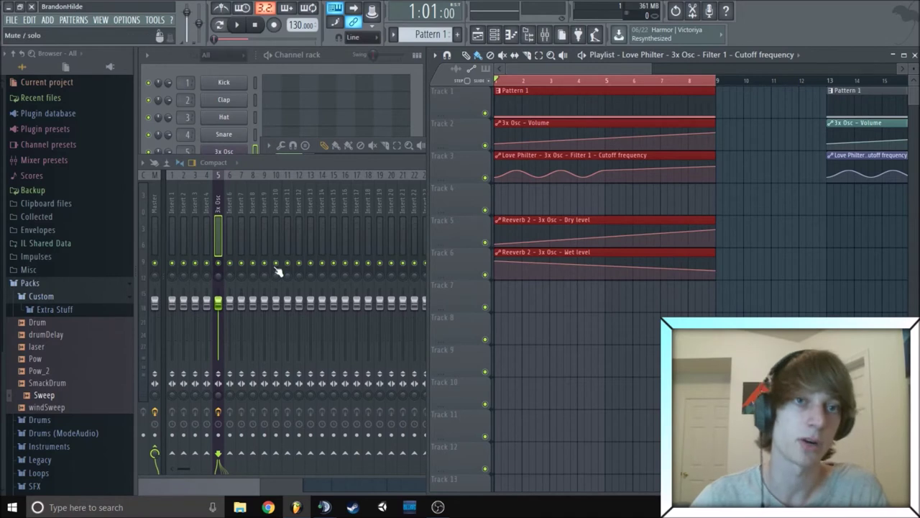
left_click_drag(42, 412, 510, 328)
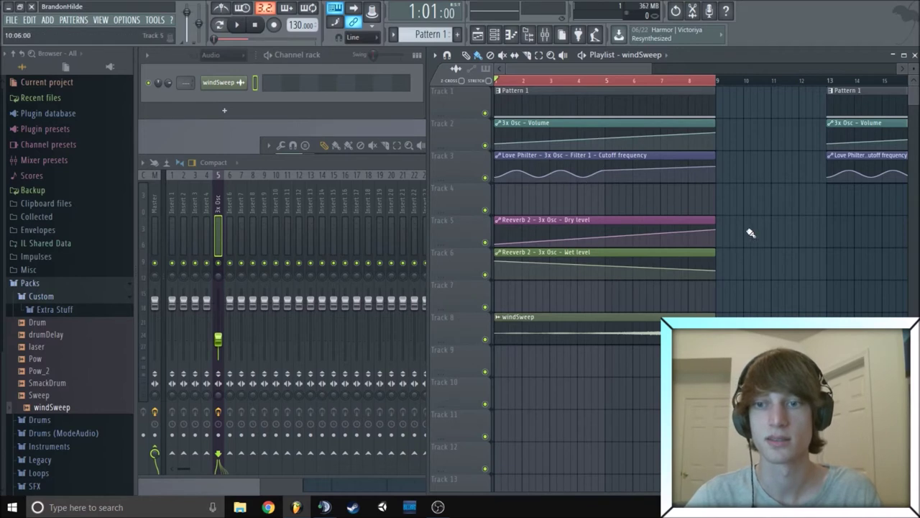
- Mute Tracks 6, 5, 3, 2 and 1 and play the song to hear windSweep alone
left_click(486, 275)
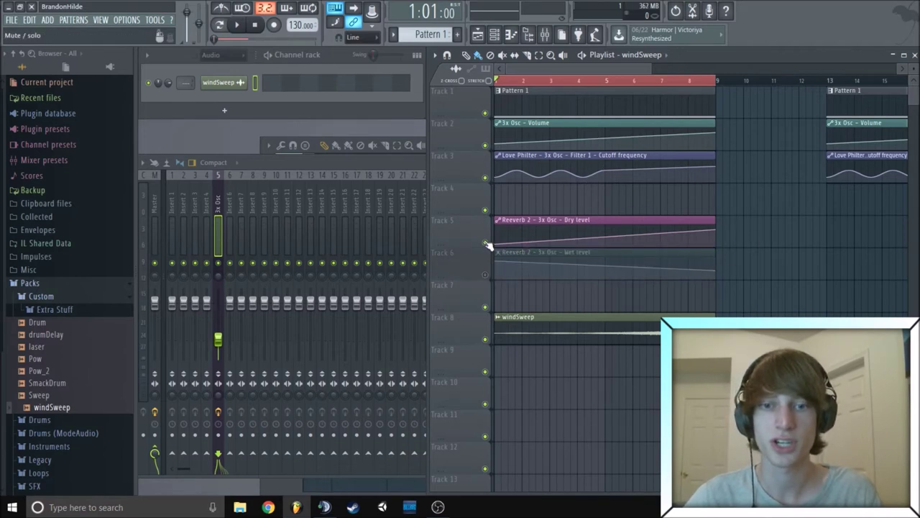
left_click(485, 242)
left_click(484, 178)
left_click(485, 145)
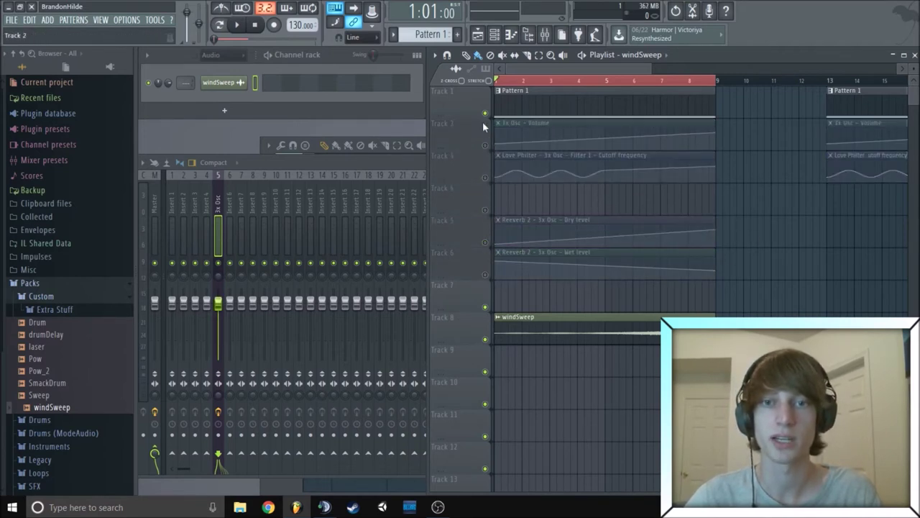
left_click(484, 113)
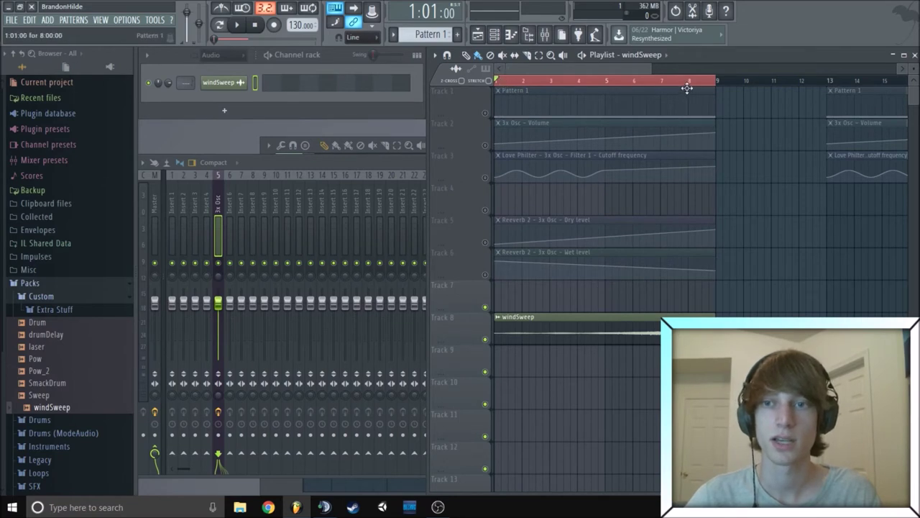
left_click(239, 25)
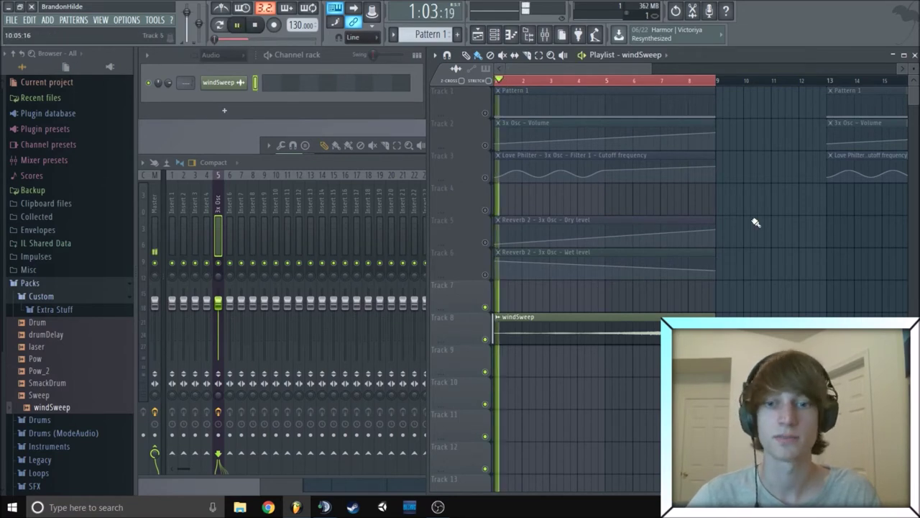
- Pause playback and unmute Tracks 1, 2, 3, 5 and 6
left_click(241, 26)
left_click_drag(616, 317, 561, 324)
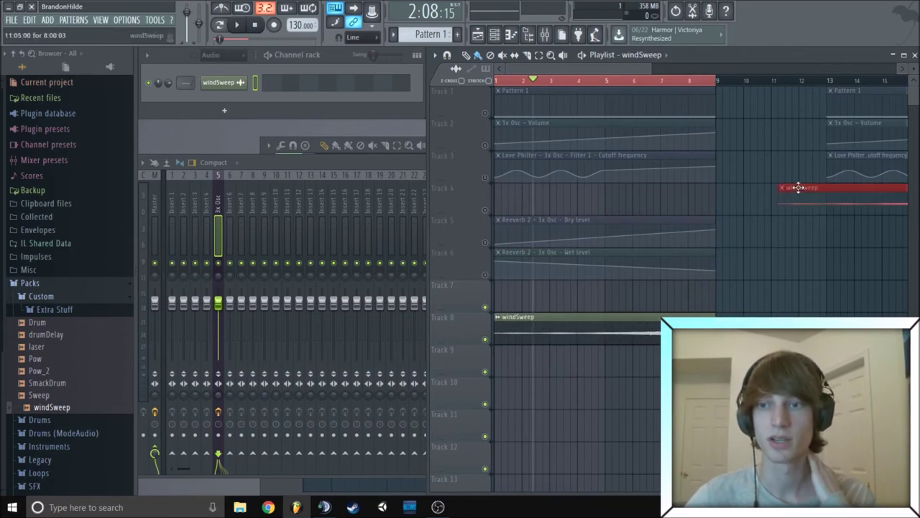
left_click(485, 274)
left_click(485, 241)
left_click(485, 242)
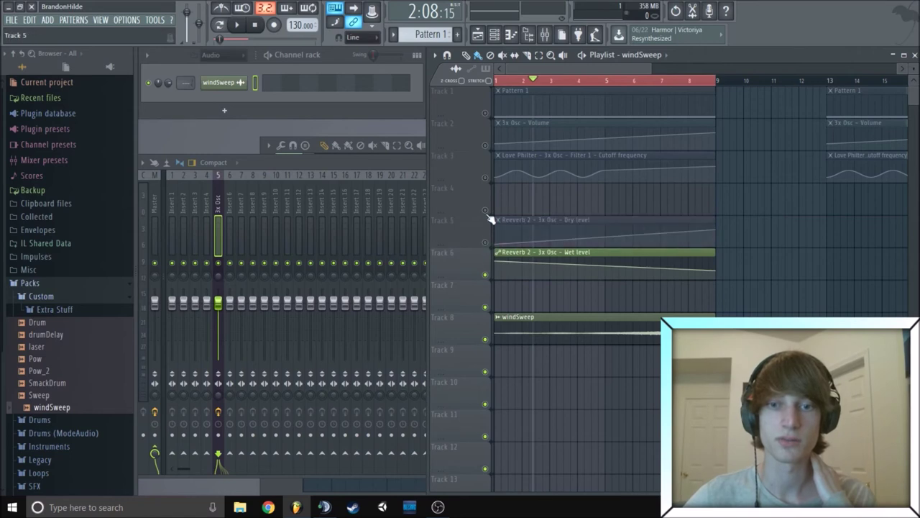
left_click_drag(484, 237, 488, 117)
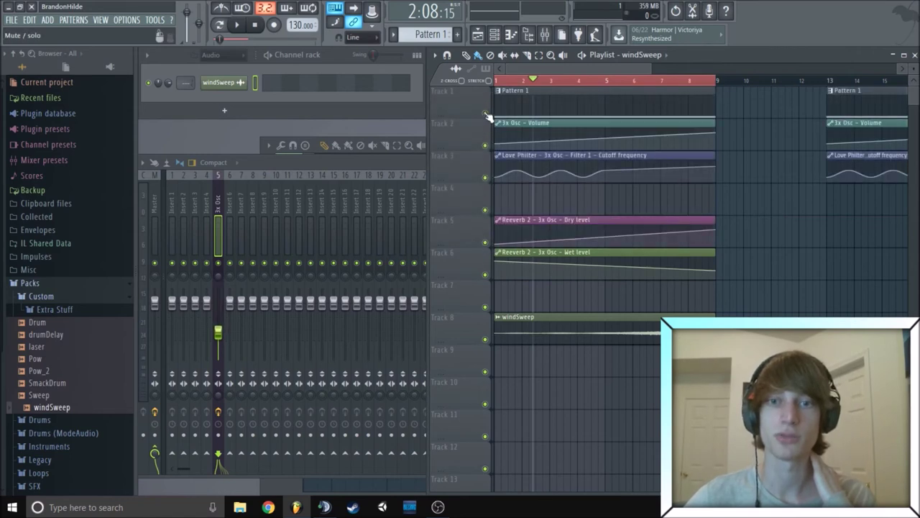
- Delete the Pattern 1, volume, cutoff, Dry level and Wet level clips from bars 1–8
right_click(633, 262)
right_click(627, 230)
right_click(621, 167)
right_click(617, 134)
right_click(613, 101)
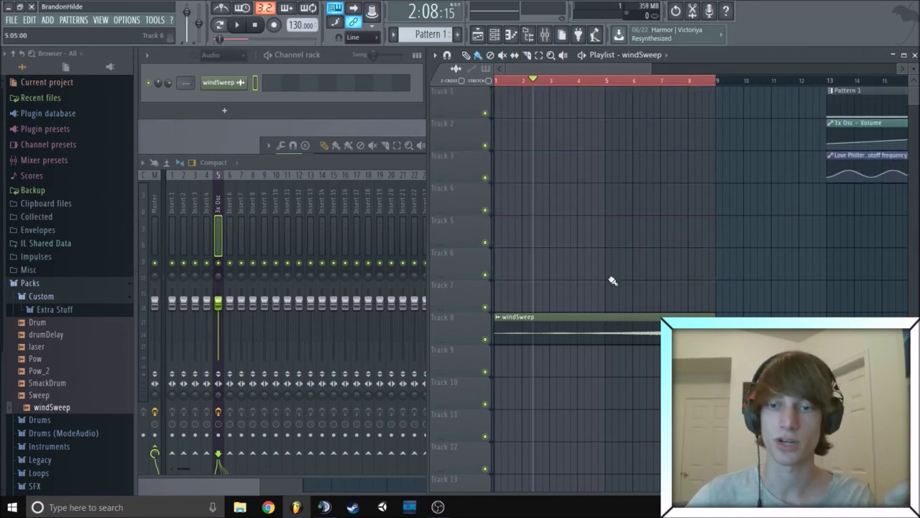
- Move windSweep up to Track 1 and play the song from the start
left_click_drag(593, 314, 563, 91)
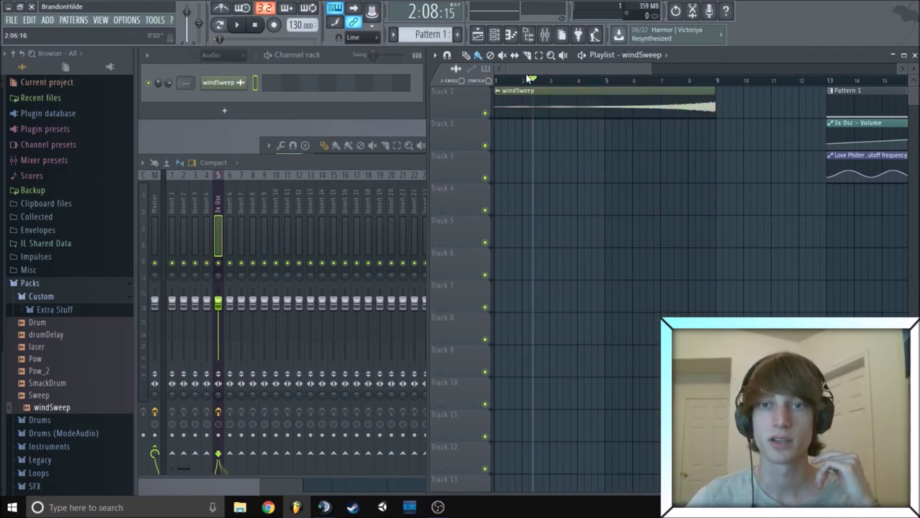
left_click_drag(531, 78, 457, 85)
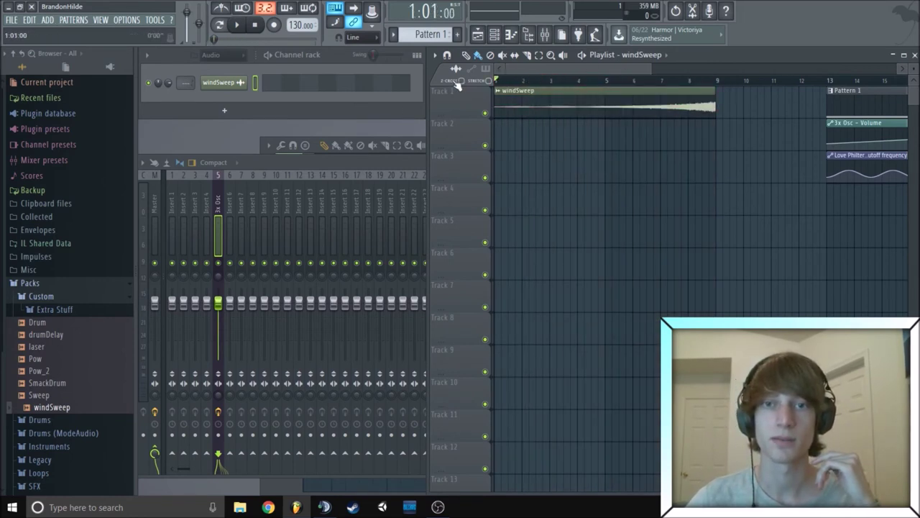
left_click(239, 25)
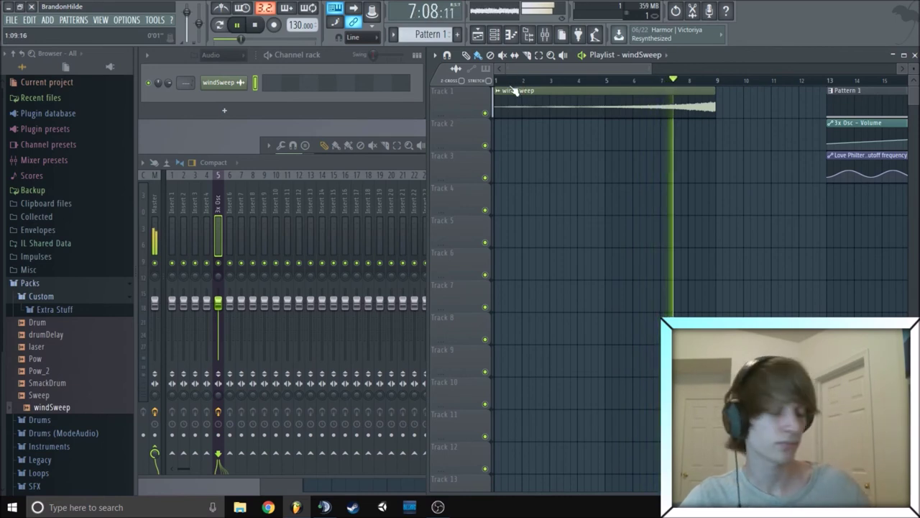
left_click(240, 26)
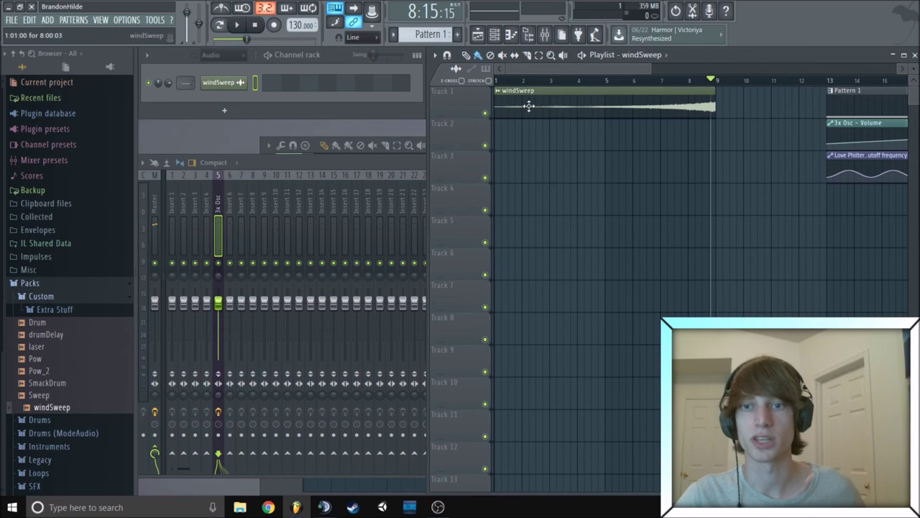
left_click_drag(615, 66, 579, 68)
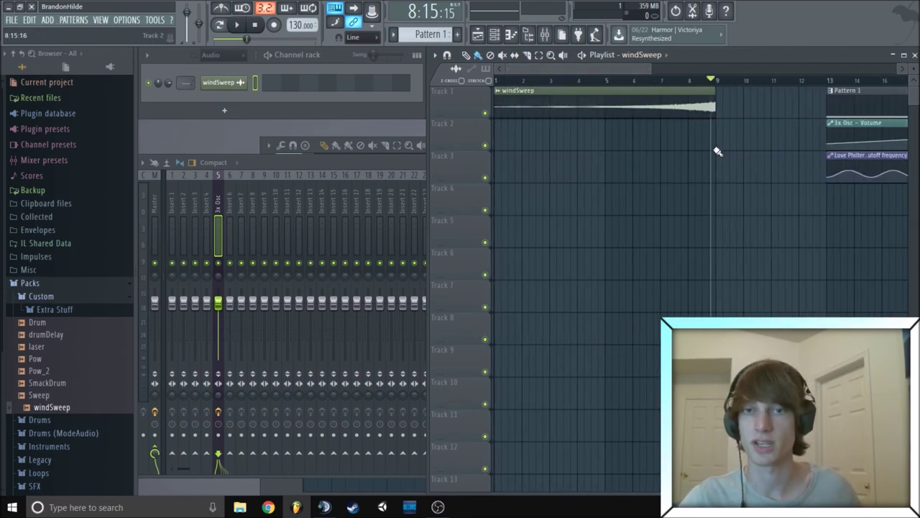